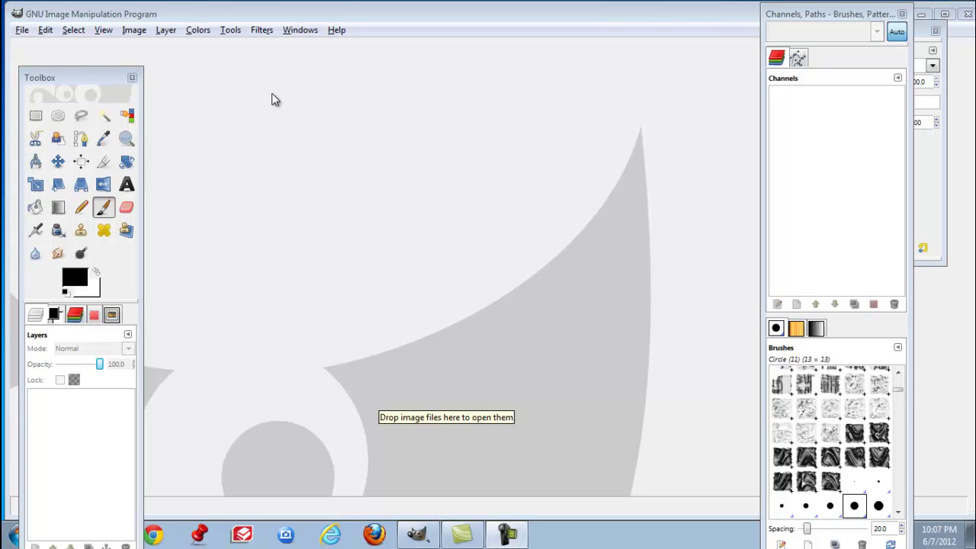
# Create a new blank 1000×700 pixel image from File > New
pyautogui.click(22, 33)
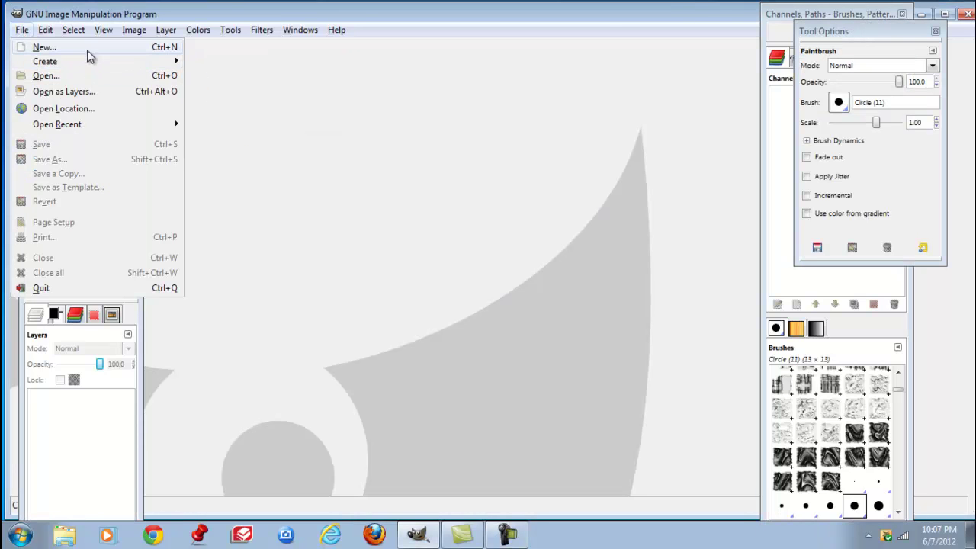
pyautogui.click(86, 47)
pyautogui.write('1000')
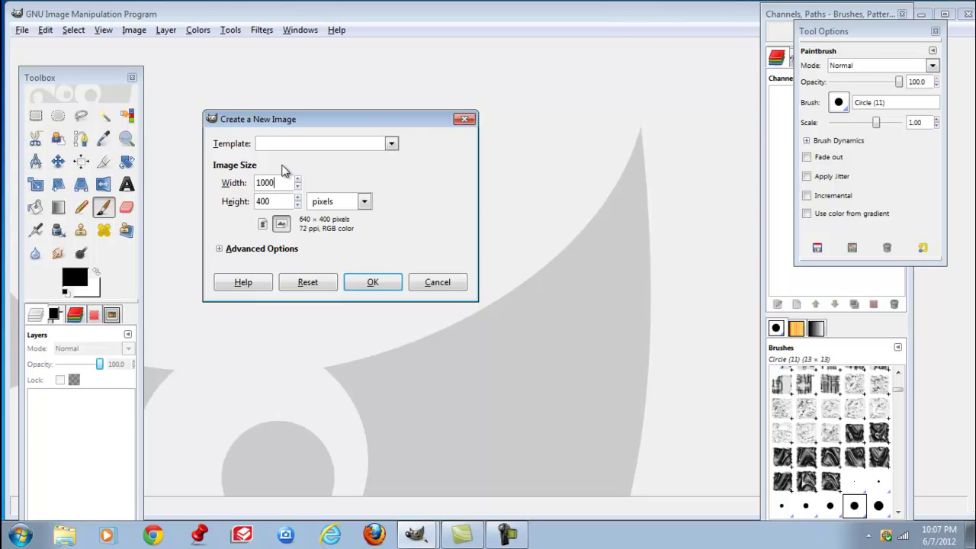
pyautogui.click(272, 201)
pyautogui.press('Return')
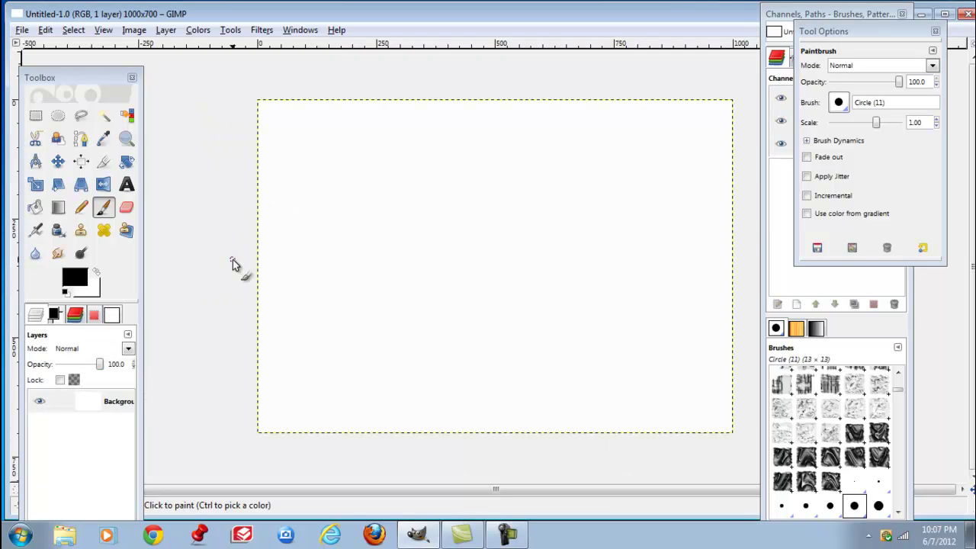
# Open Windows Explorer beside GIMP and go to the Pictures library
pyautogui.click(66, 537)
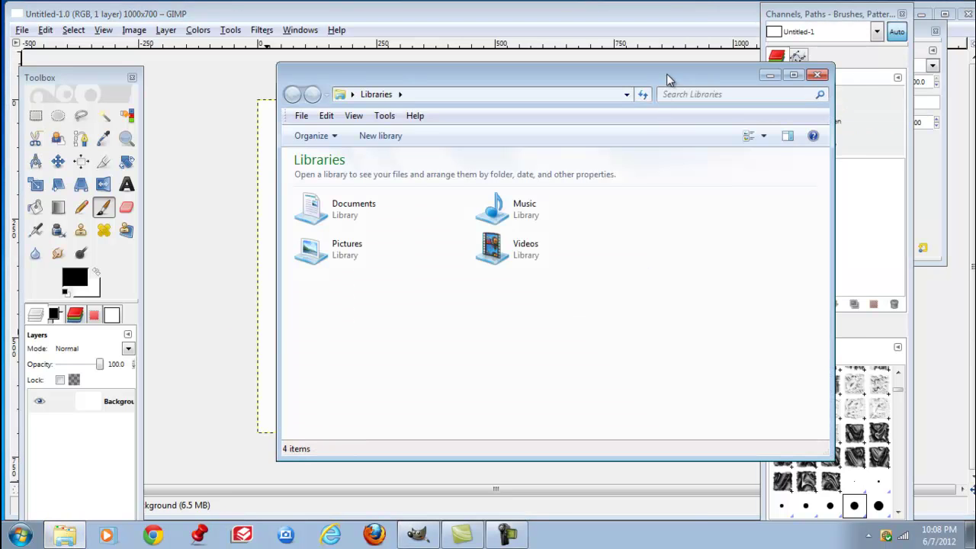
pyautogui.moveTo(668, 79); pyautogui.dragTo(431, 30)
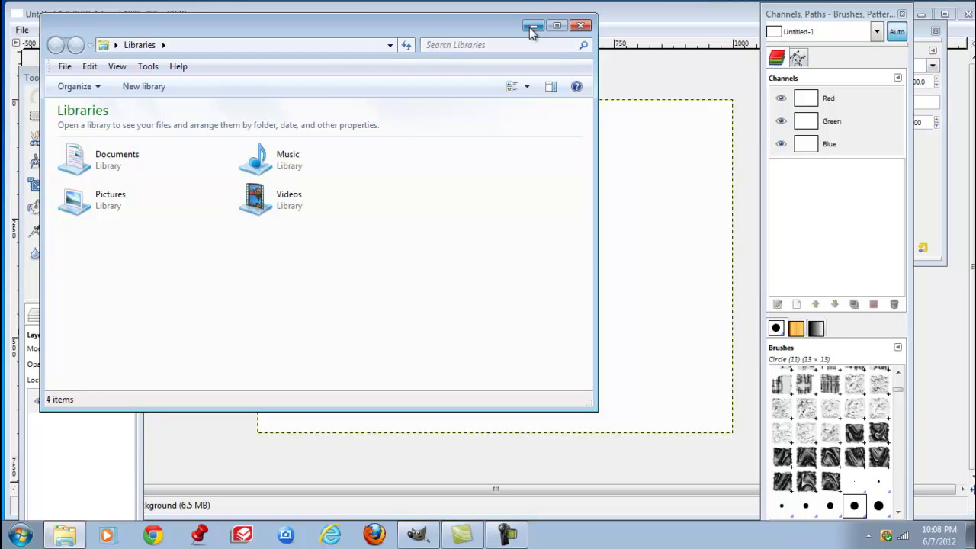
pyautogui.doubleClick(111, 199)
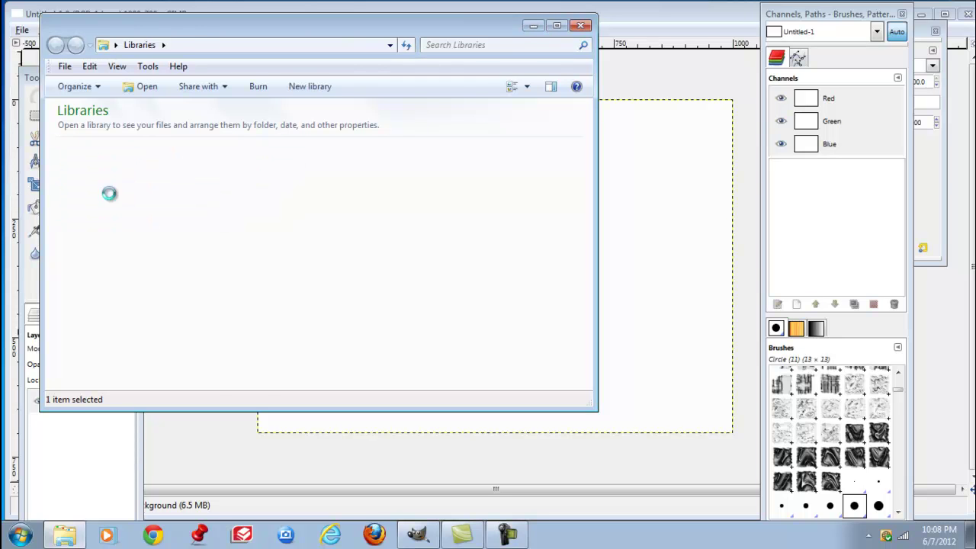
pyautogui.click(353, 224)
# Scroll to the end of the Pictures library and select the wood image
pyautogui.scroll(-2, 353, 224)
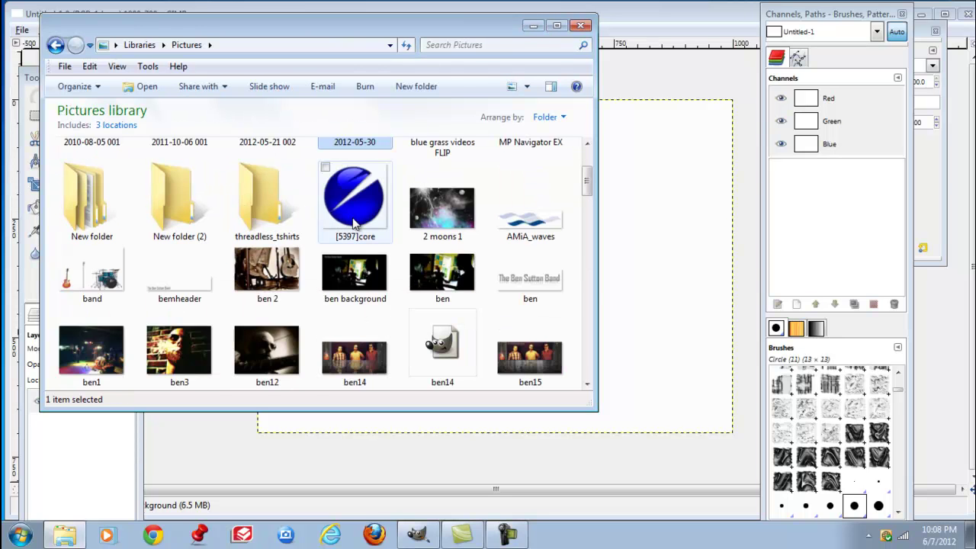
pyautogui.scroll(-3, 353, 223)
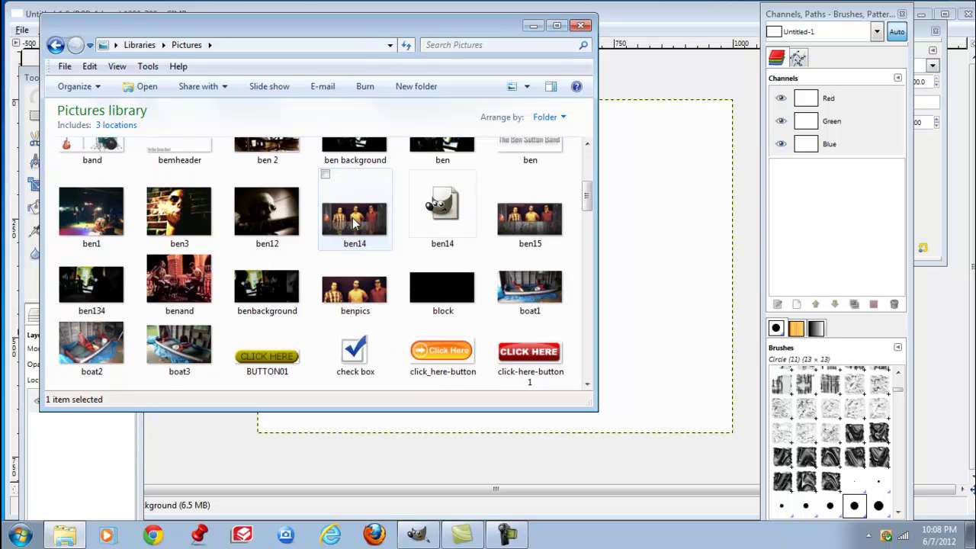
pyautogui.scroll(-3, 353, 222)
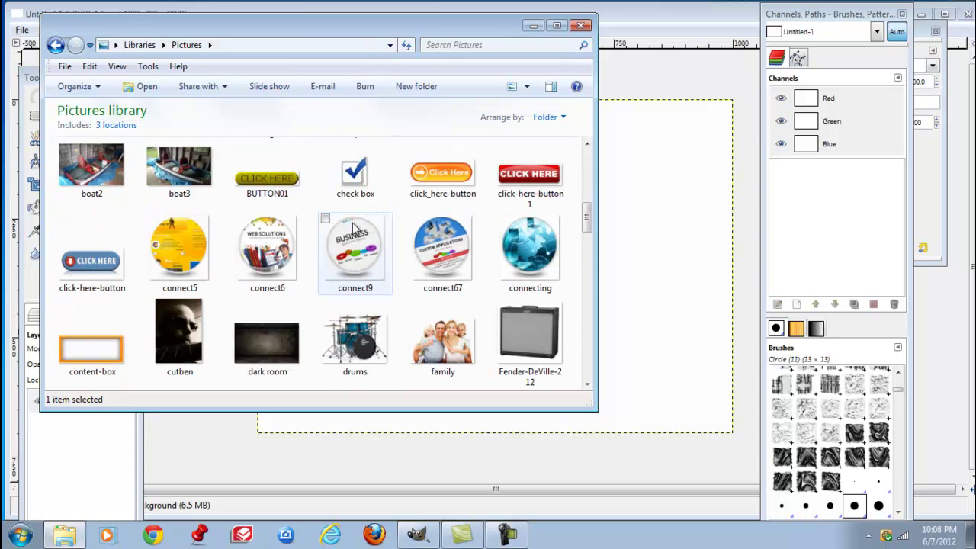
pyautogui.scroll(-2, 353, 227)
pyautogui.scroll(-1, 353, 227)
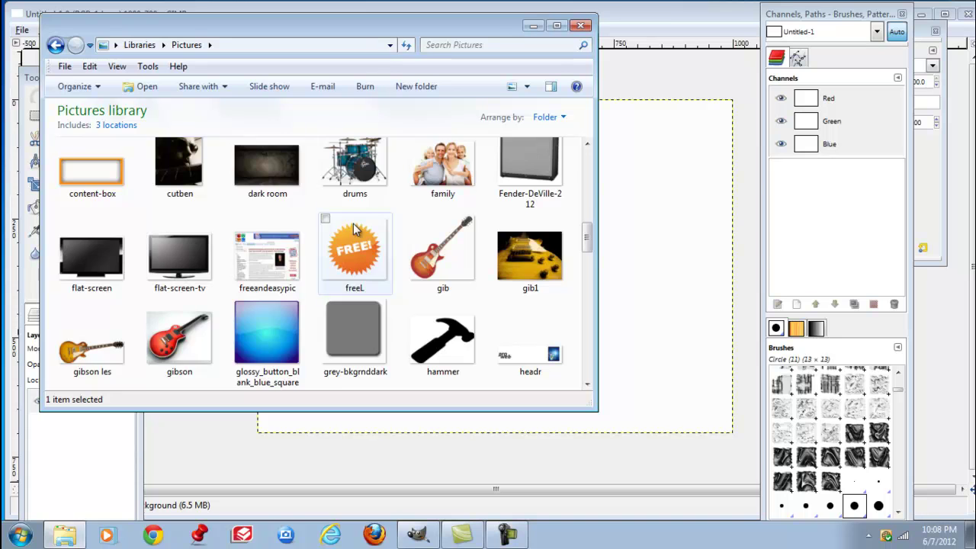
pyautogui.scroll(-2, 353, 228)
pyautogui.scroll(-2, 353, 229)
pyautogui.scroll(-1, 353, 228)
pyautogui.scroll(-2, 353, 229)
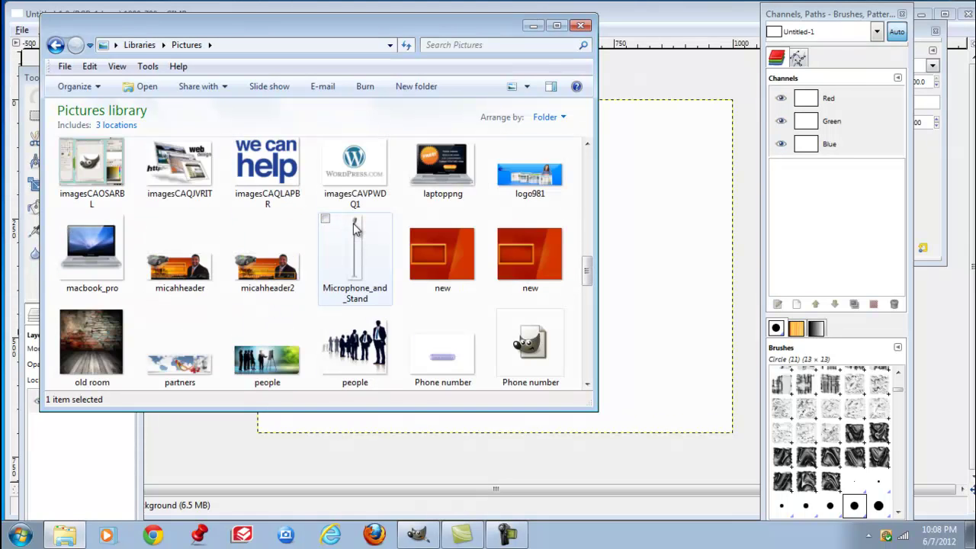
pyautogui.scroll(-1, 353, 228)
pyautogui.scroll(-3, 353, 229)
pyautogui.scroll(-3, 353, 229)
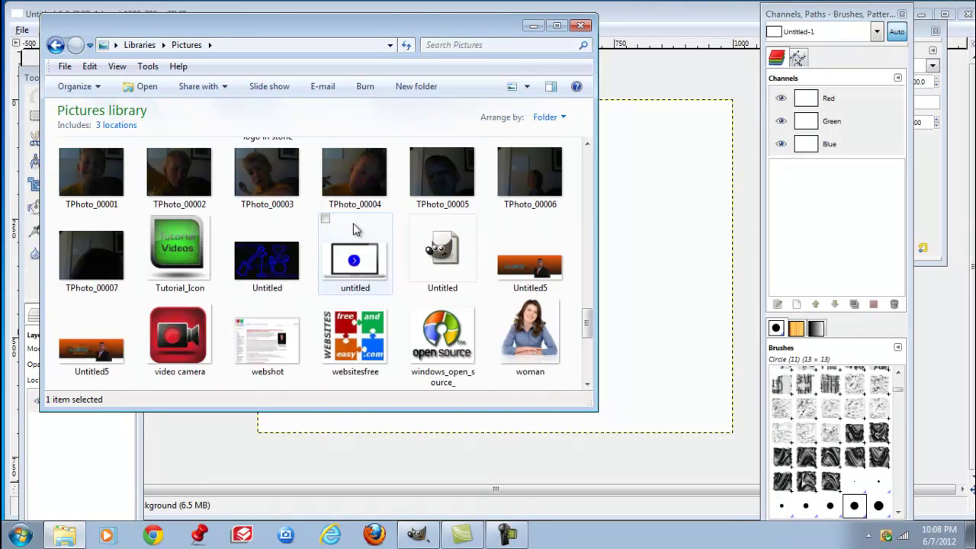
pyautogui.scroll(-3, 352, 230)
pyautogui.scroll(3, 351, 228)
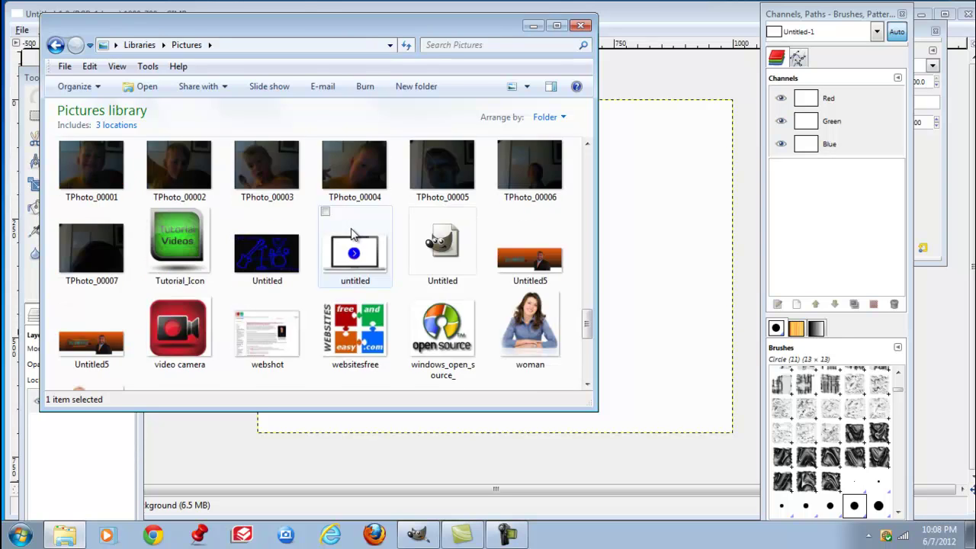
pyautogui.scroll(-3, 327, 240)
pyautogui.click(278, 261)
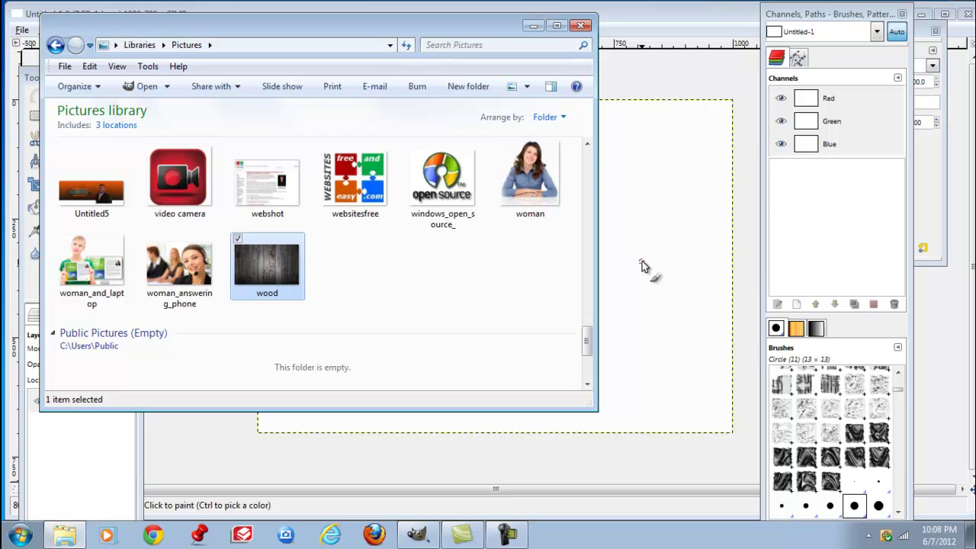
# Drop wood.jpg onto the canvas as a layer and scale it to 1000×700 pixels
pyautogui.moveTo(632, 274); pyautogui.dragTo(645, 266)
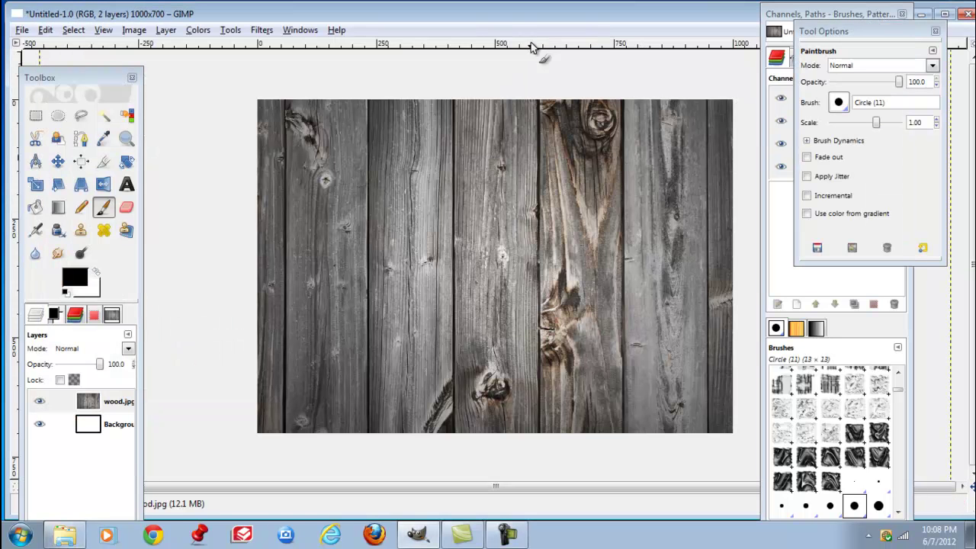
pyautogui.click(36, 186)
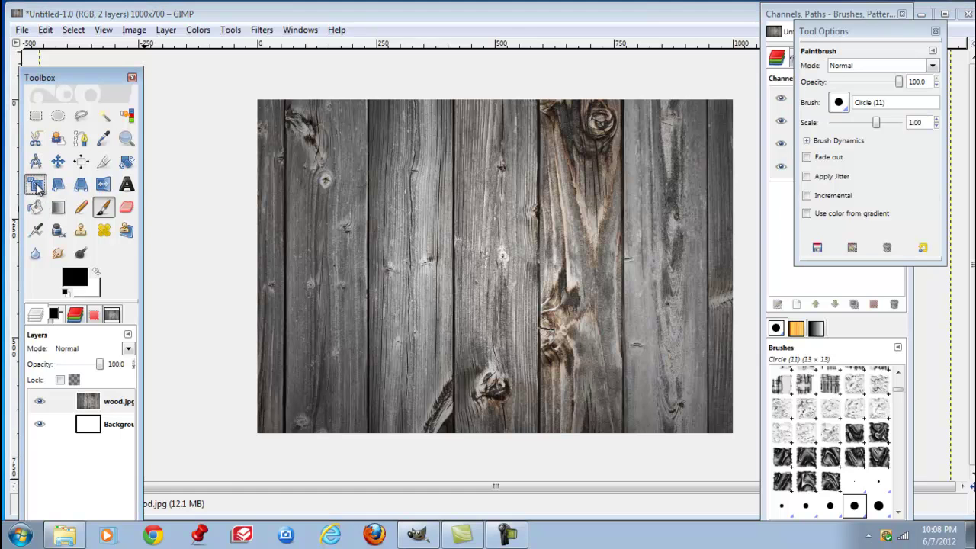
pyautogui.click(374, 227)
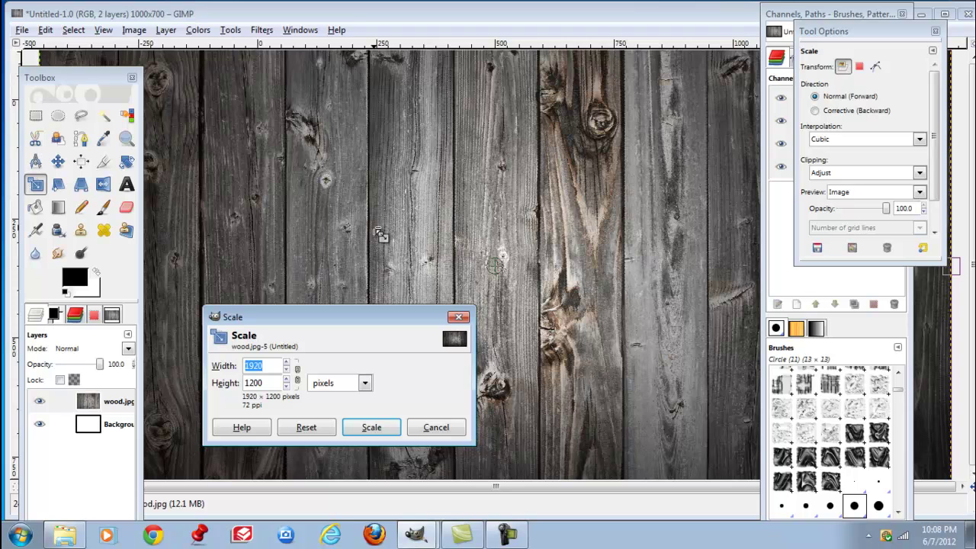
pyautogui.press('BackSpace')
pyautogui.click(268, 385)
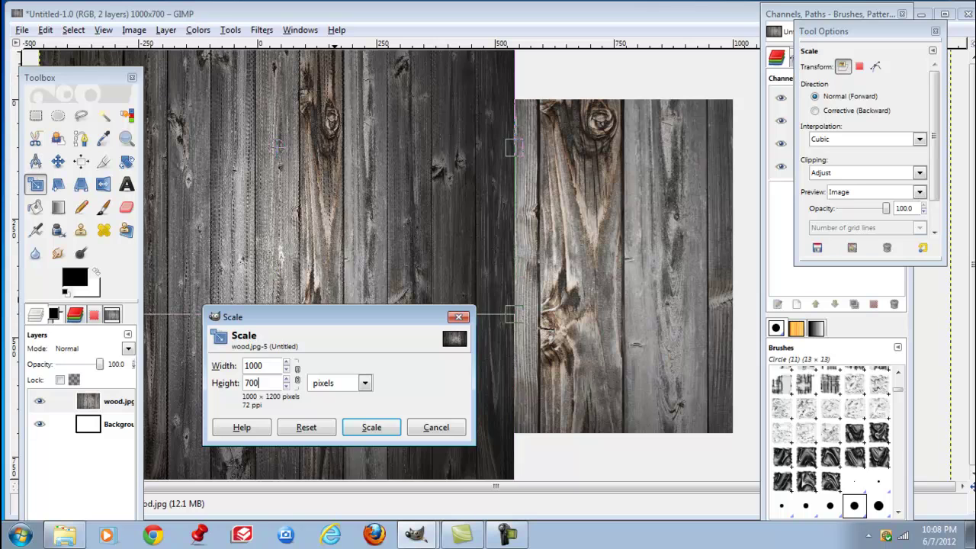
pyautogui.press('Return')
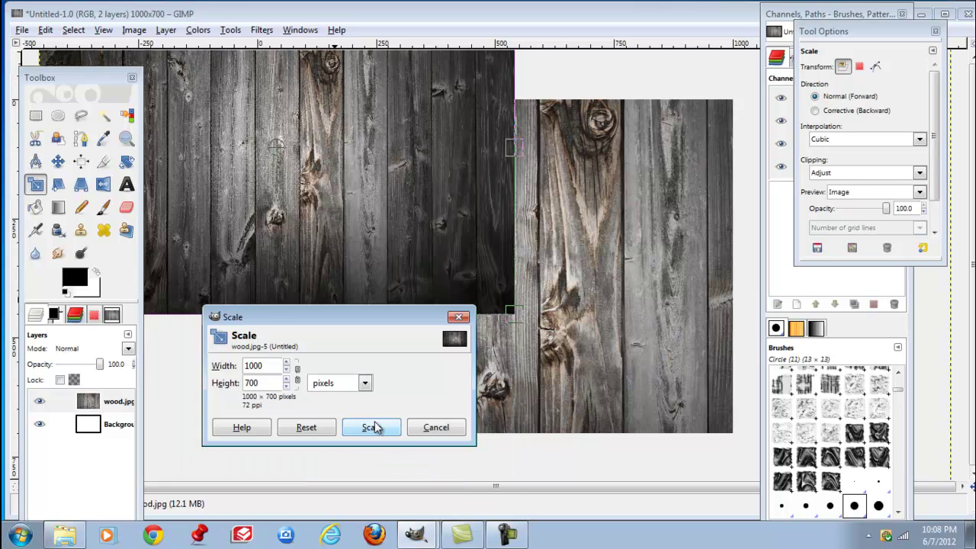
pyautogui.click(371, 426)
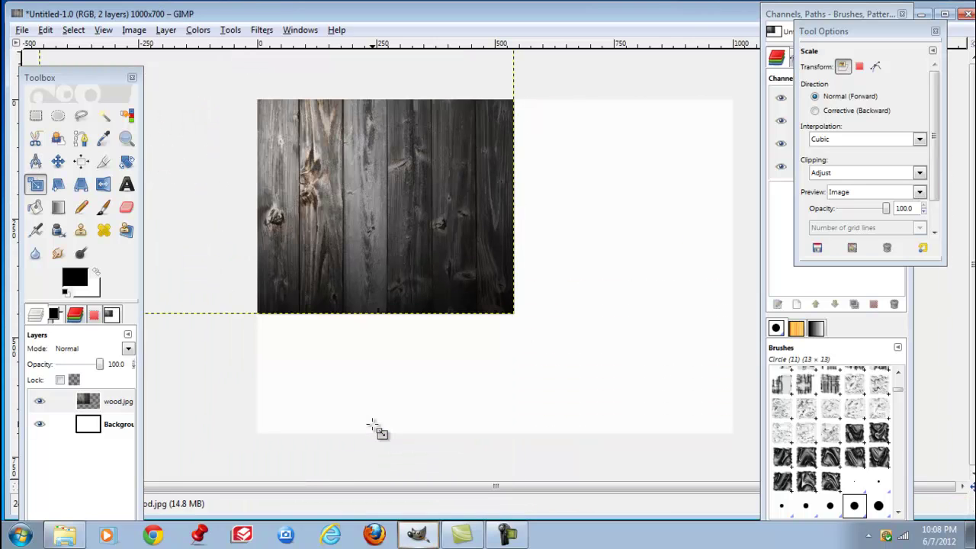
# Drag the wood layer over the canvas, then target it with the Alignment tool
pyautogui.click(58, 161)
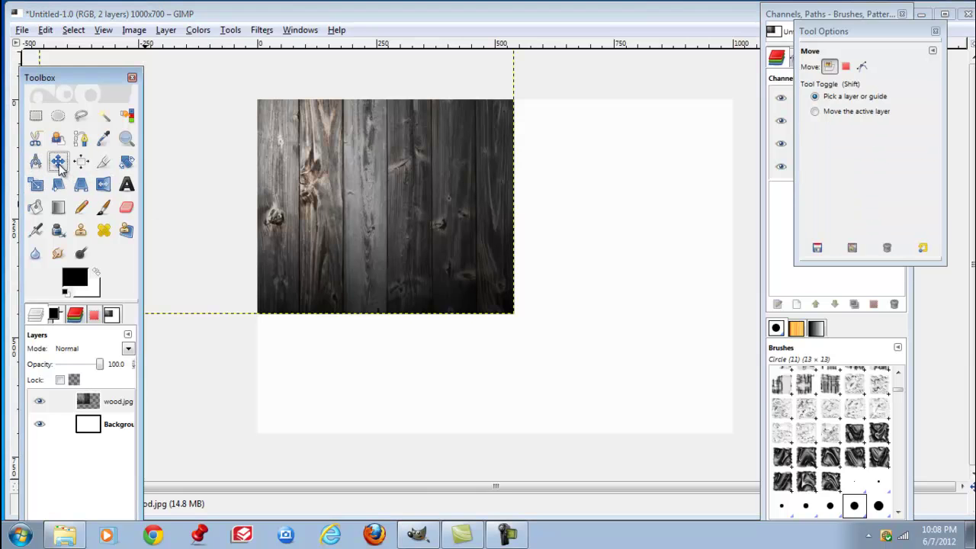
pyautogui.click(327, 167)
pyautogui.moveTo(326, 168)
pyautogui.mouseDown()
pyautogui.moveTo(532, 240)
pyautogui.moveTo(559, 265)
pyautogui.mouseUp()
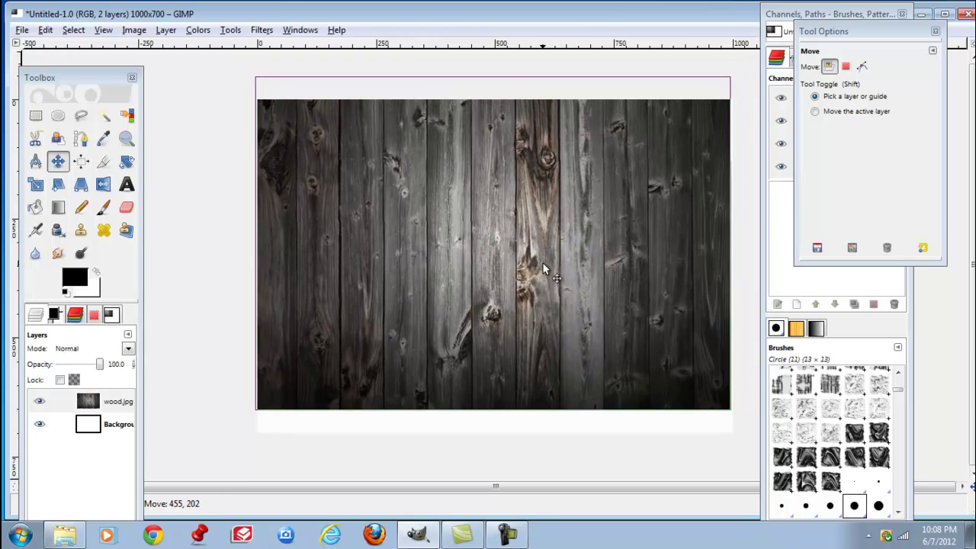
pyautogui.moveTo(560, 261); pyautogui.dragTo(544, 263)
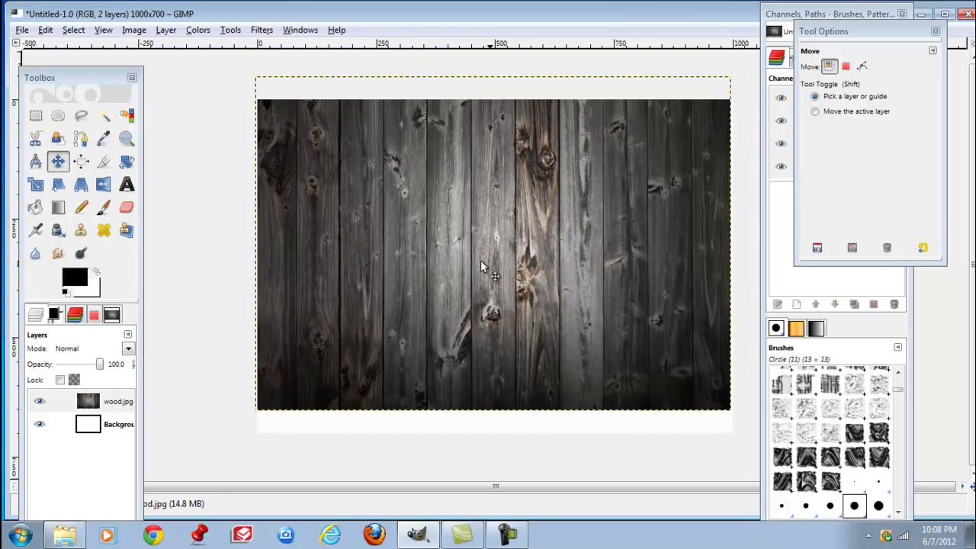
pyautogui.click(82, 163)
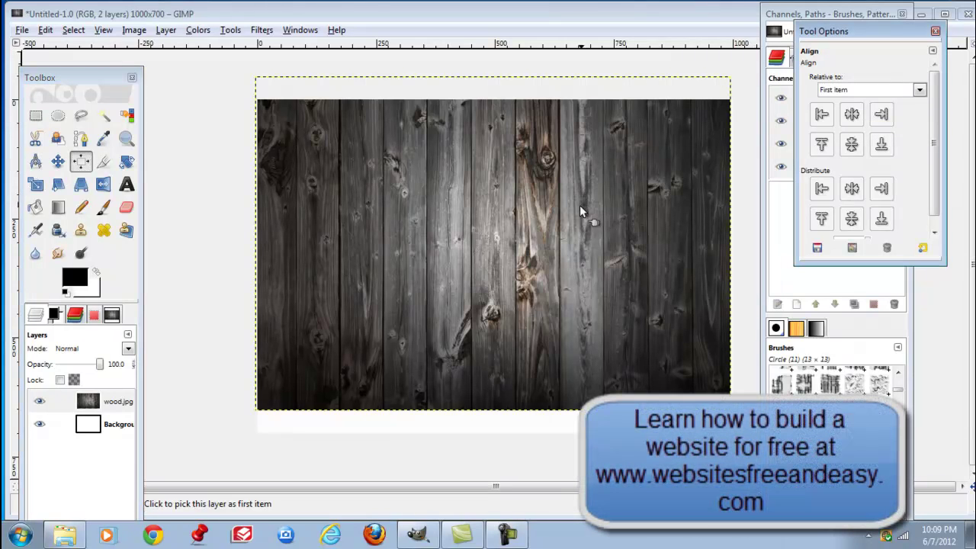
pyautogui.click(509, 222)
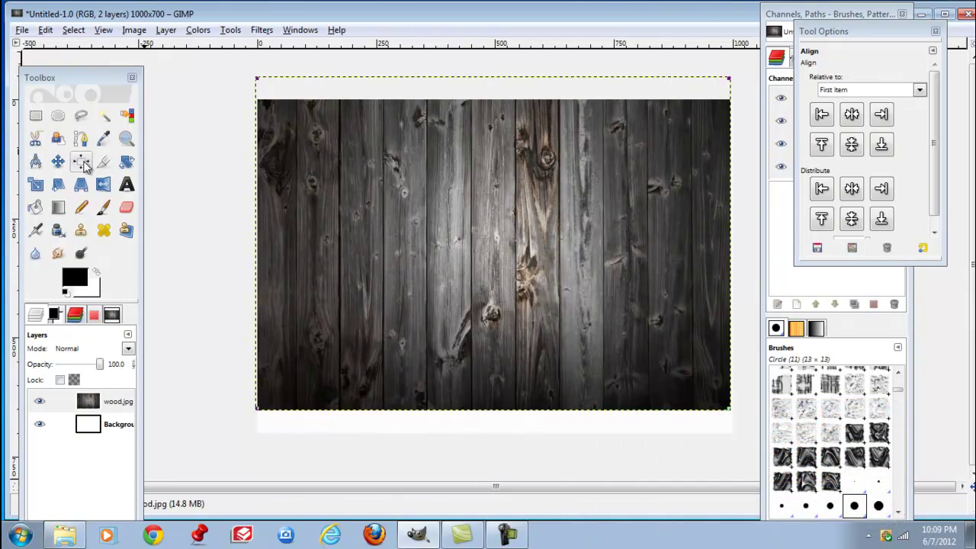
# Scroll Pictures up to Microphone_and_Stand and drag it onto the GIMP canvas
pyautogui.click(64, 533)
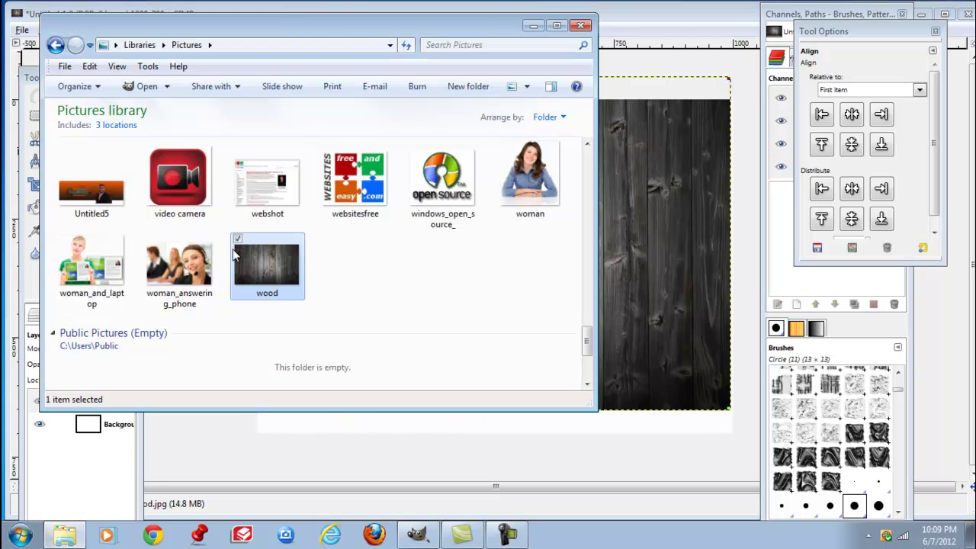
pyautogui.scroll(3, 320, 265)
pyautogui.scroll(3, 321, 265)
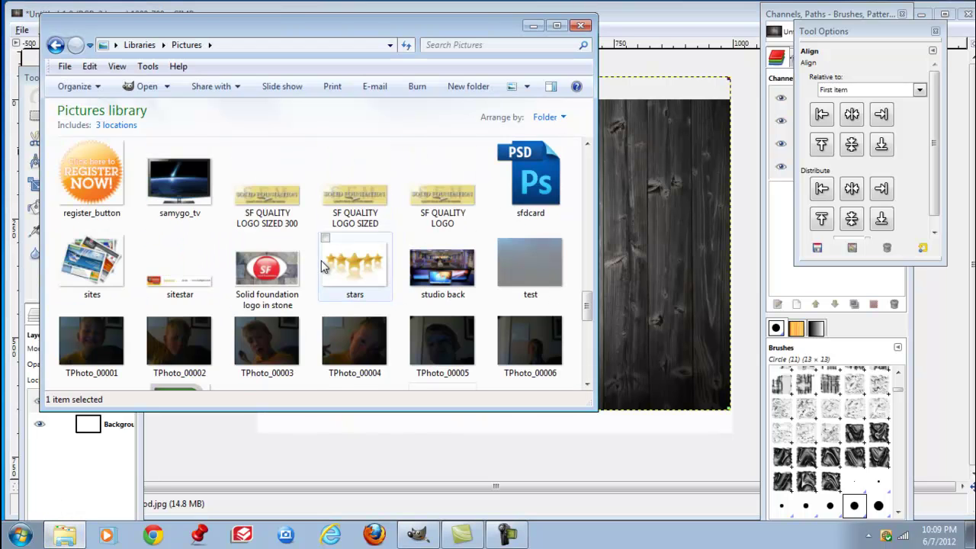
pyautogui.scroll(3, 321, 266)
pyautogui.scroll(2, 321, 265)
pyautogui.scroll(2, 321, 266)
pyautogui.scroll(2, 320, 266)
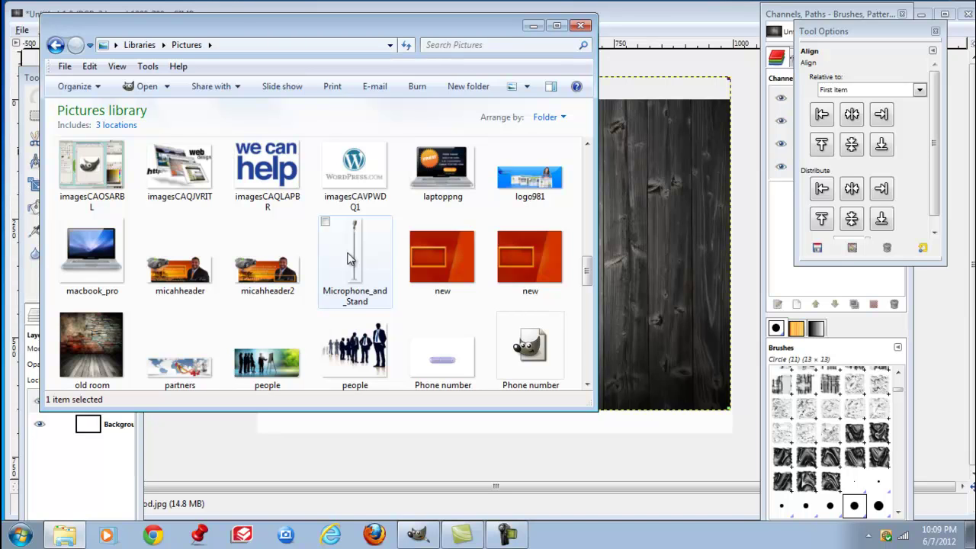
pyautogui.click(347, 257)
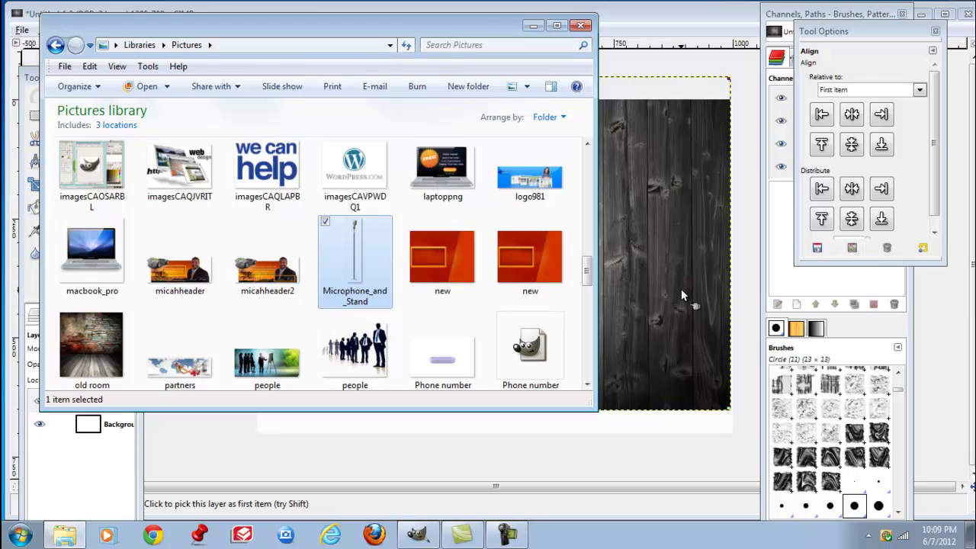
pyautogui.moveTo(682, 291); pyautogui.dragTo(682, 290)
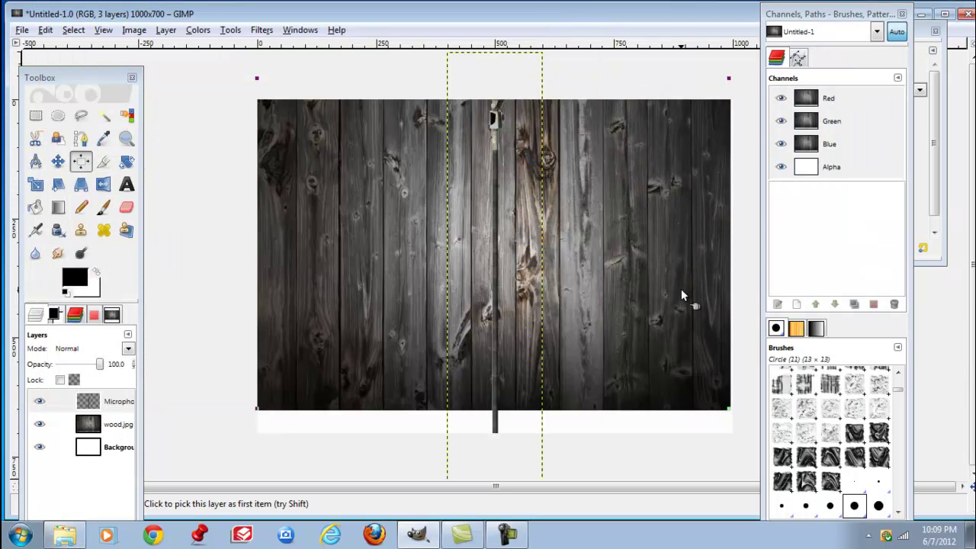
# Scale the microphone layer down to 86×341 and move it to the planks' right edge
pyautogui.click(36, 184)
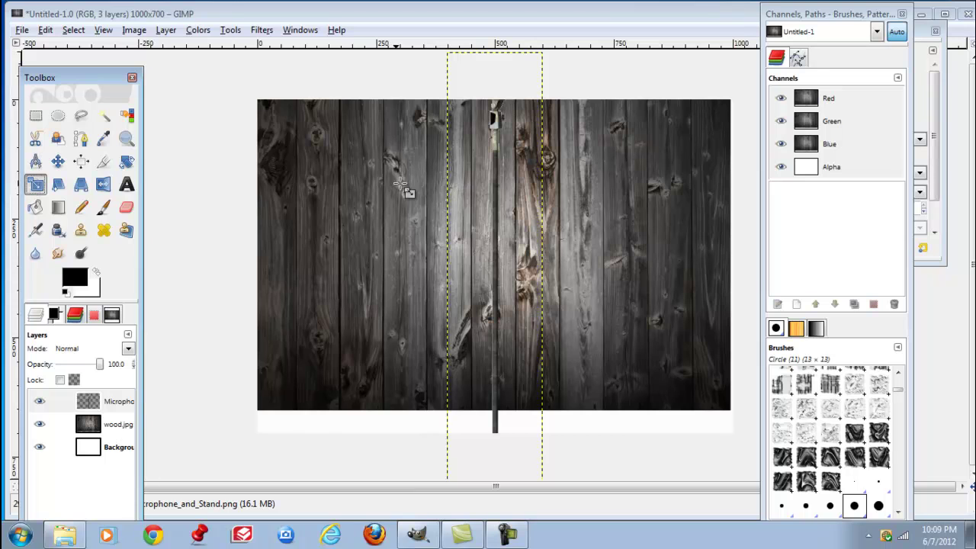
pyautogui.click(495, 204)
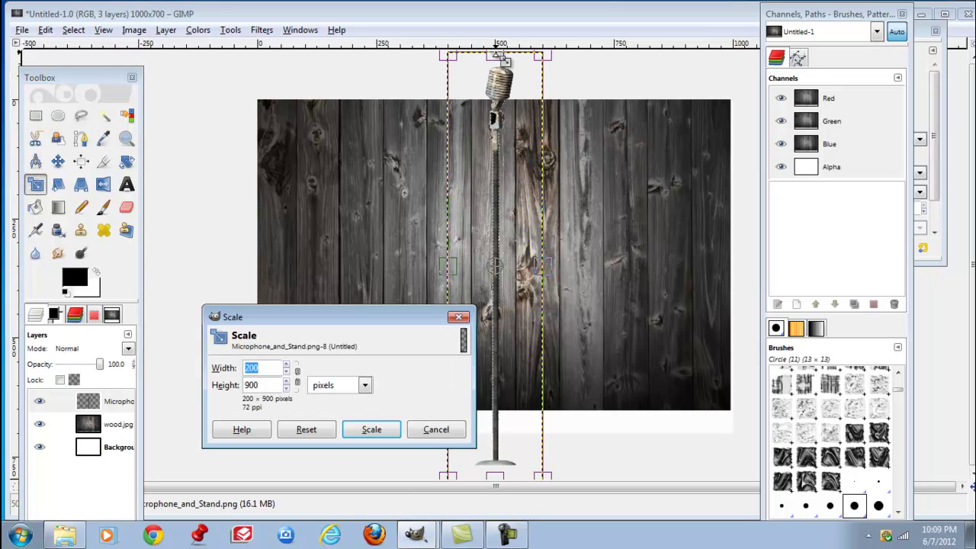
pyautogui.moveTo(497, 55); pyautogui.dragTo(496, 123)
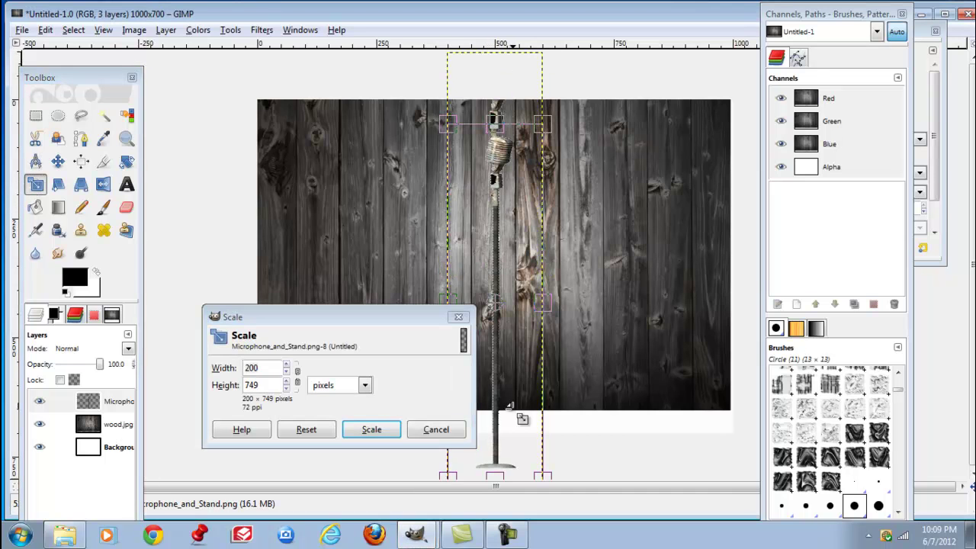
pyautogui.moveTo(511, 446); pyautogui.dragTo(497, 256)
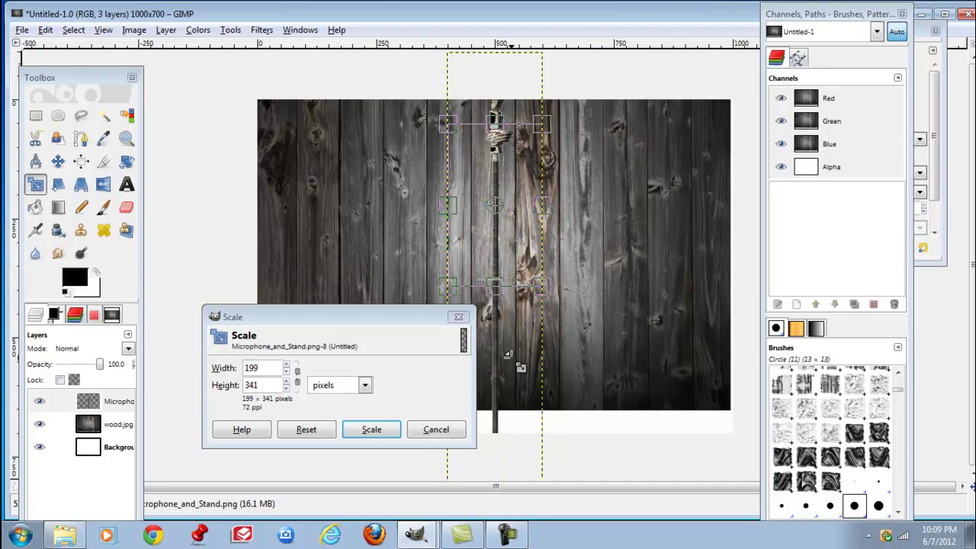
pyautogui.moveTo(449, 206); pyautogui.dragTo(465, 206)
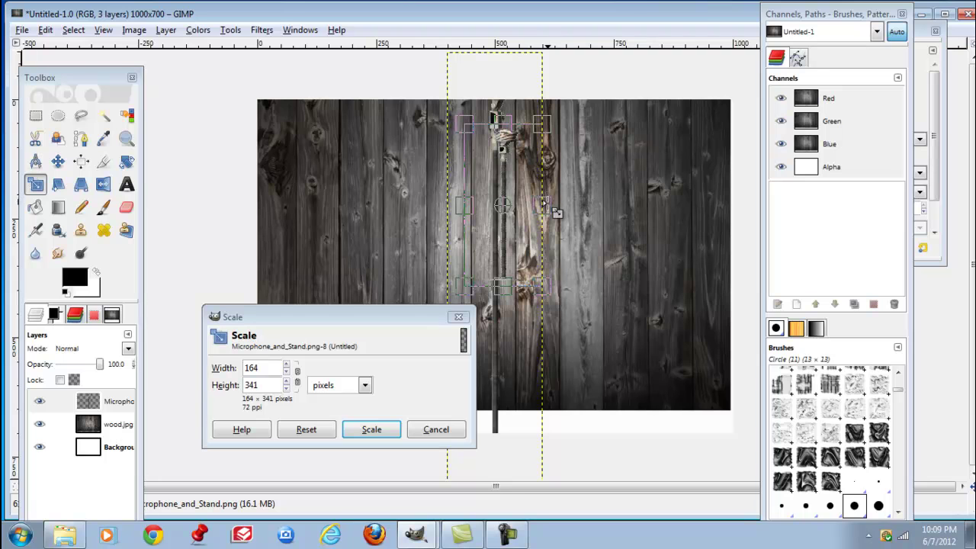
pyautogui.moveTo(546, 206); pyautogui.dragTo(512, 213)
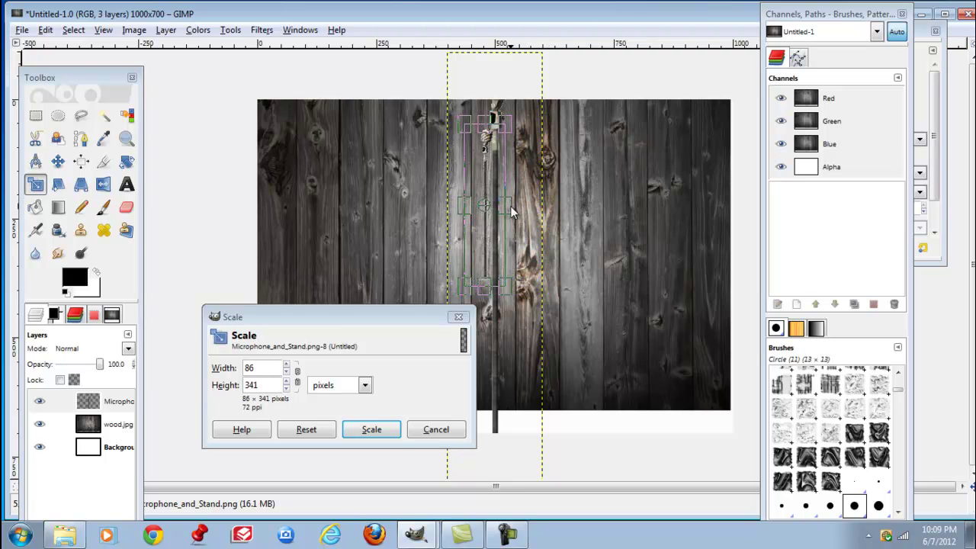
pyautogui.click(389, 432)
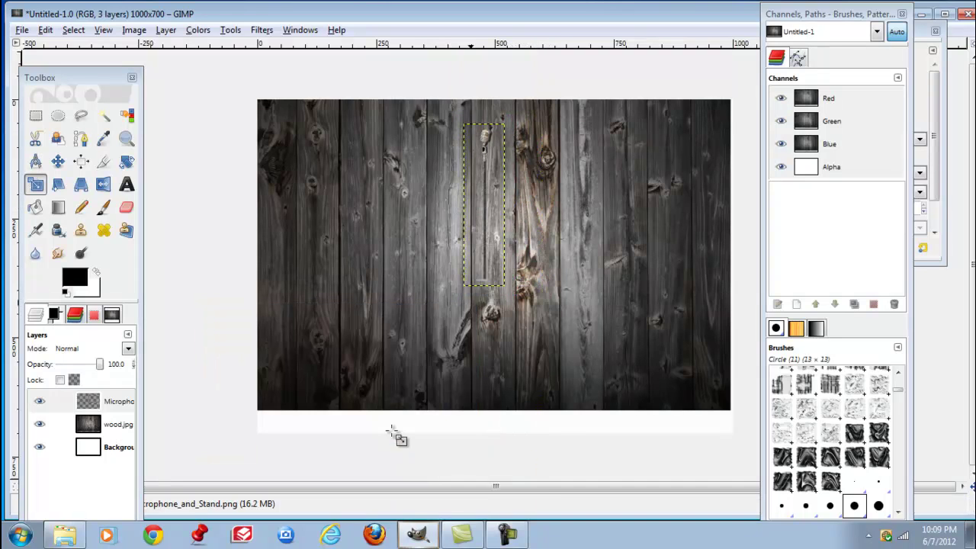
pyautogui.click(58, 161)
pyautogui.moveTo(488, 144); pyautogui.dragTo(700, 127)
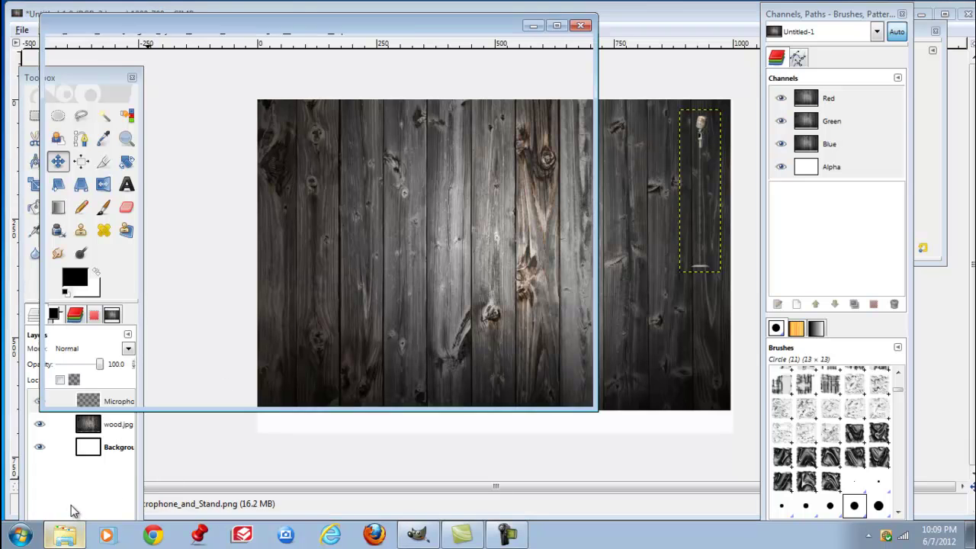
# Select the gib guitar picture in Pictures to add it as a layer
pyautogui.scroll(5, 315, 294)
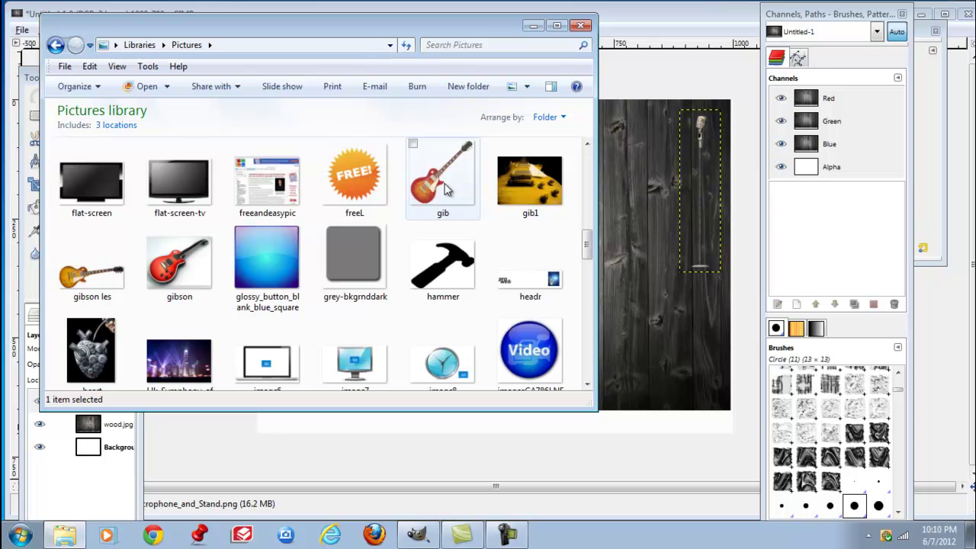
pyautogui.click(446, 190)
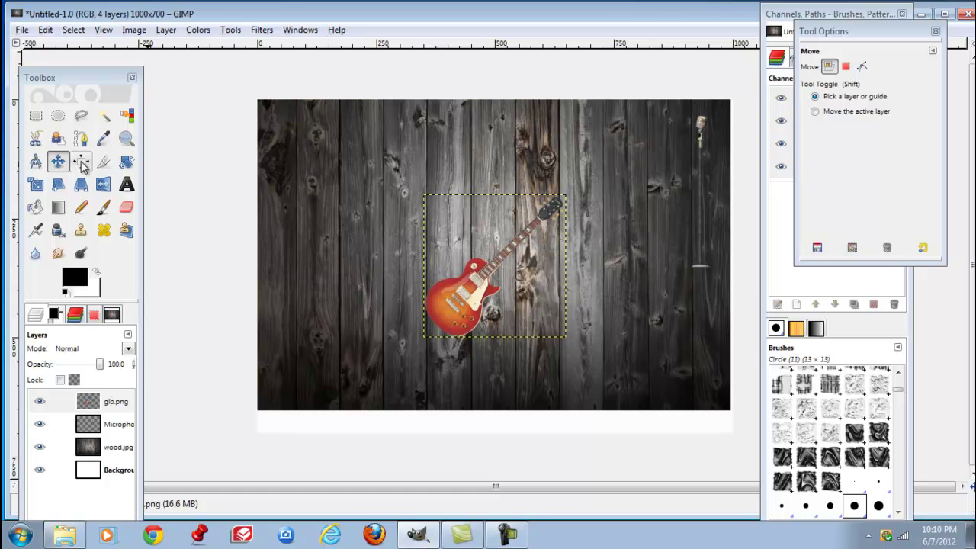
# Rotate the guitar layer about -43.8° upright and move it to the left edge
pyautogui.moveTo(477, 282); pyautogui.dragTo(326, 207)
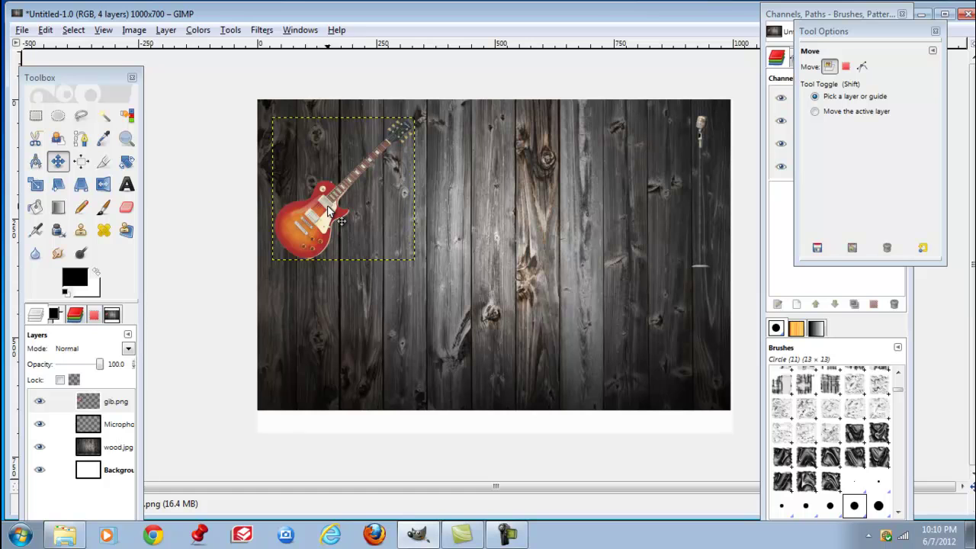
pyautogui.click(127, 162)
pyautogui.moveTo(322, 197)
pyautogui.mouseDown()
pyautogui.moveTo(305, 230)
pyautogui.moveTo(324, 237)
pyautogui.mouseUp()
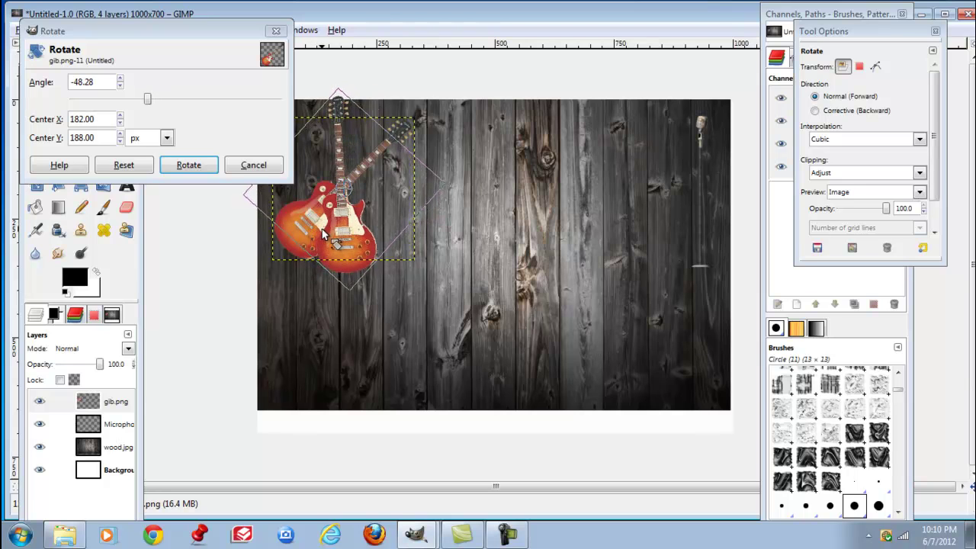
pyautogui.moveTo(321, 234); pyautogui.dragTo(318, 234)
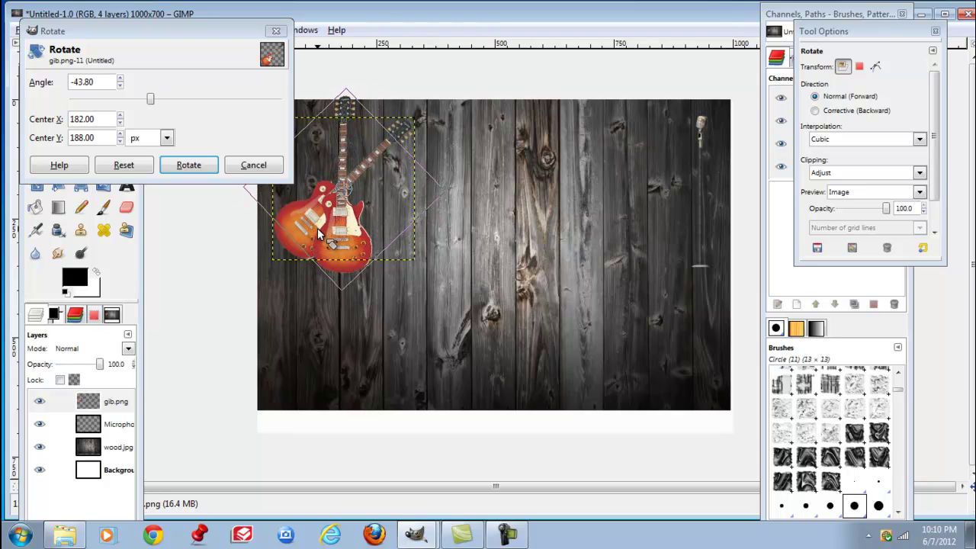
pyautogui.click(198, 166)
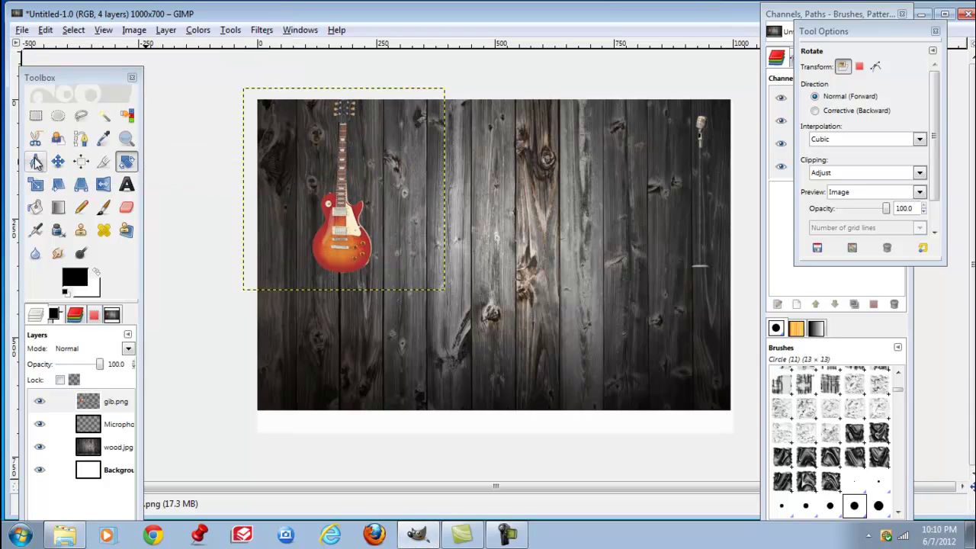
pyautogui.click(58, 161)
pyautogui.moveTo(311, 224); pyautogui.dragTo(281, 236)
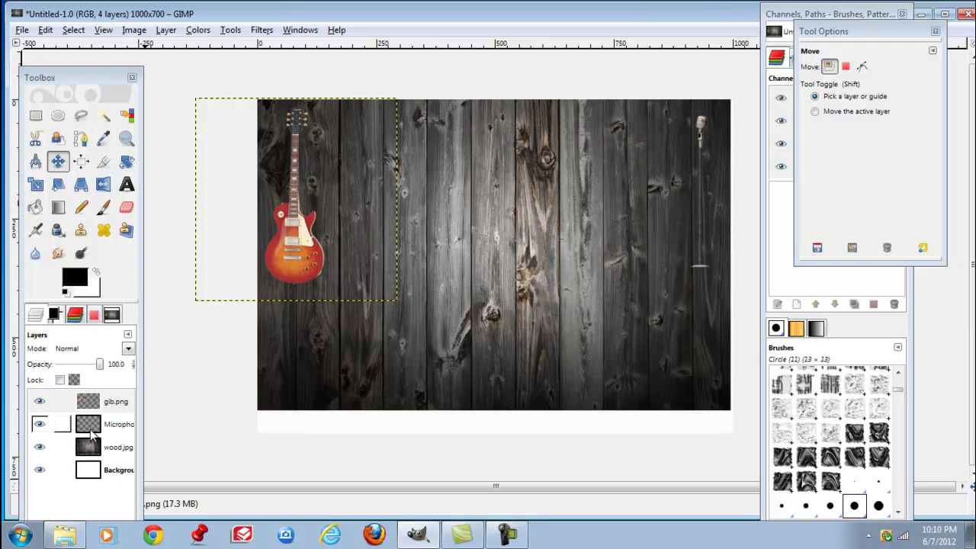
# Select the drums picture in Pictures and drop it onto the GIMP canvas
pyautogui.click(65, 534)
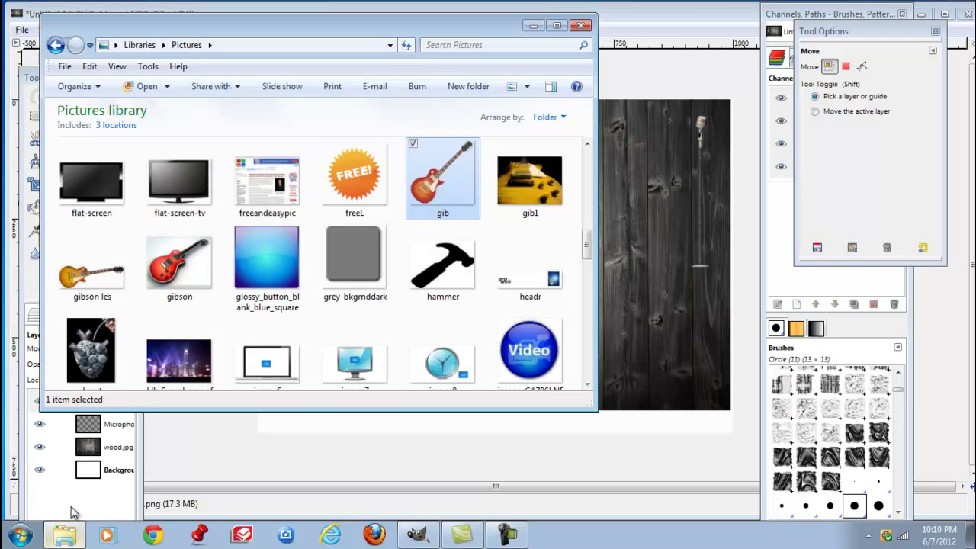
pyautogui.scroll(3, 308, 260)
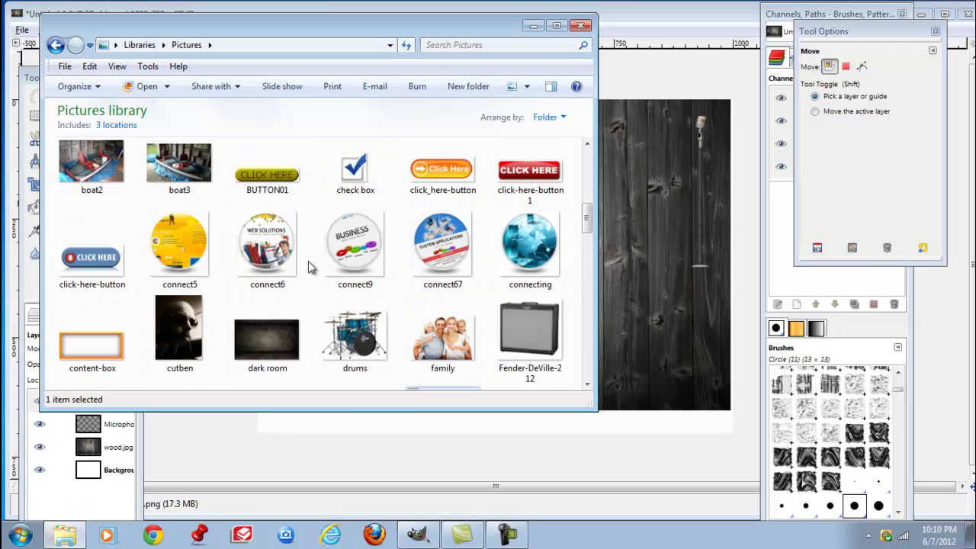
pyautogui.scroll(2, 308, 261)
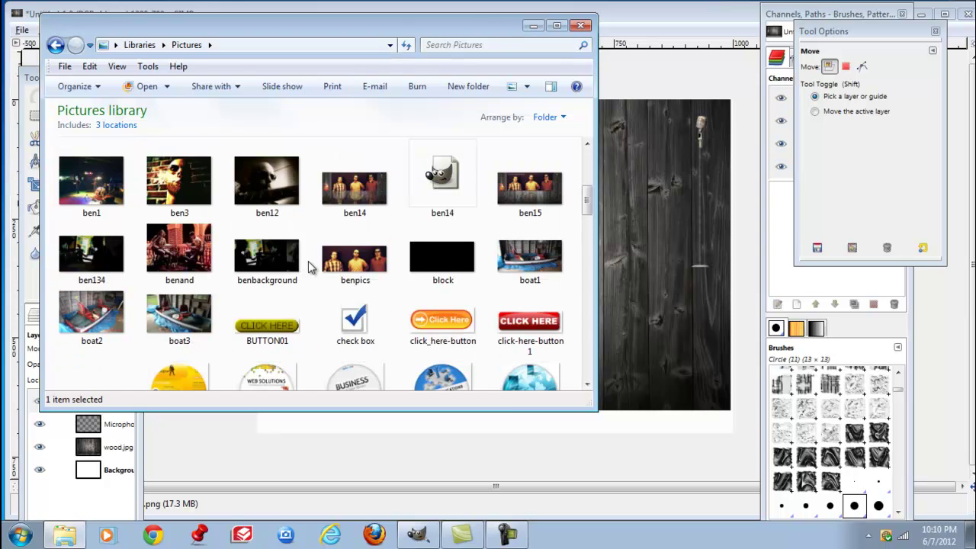
pyautogui.scroll(-5, 308, 260)
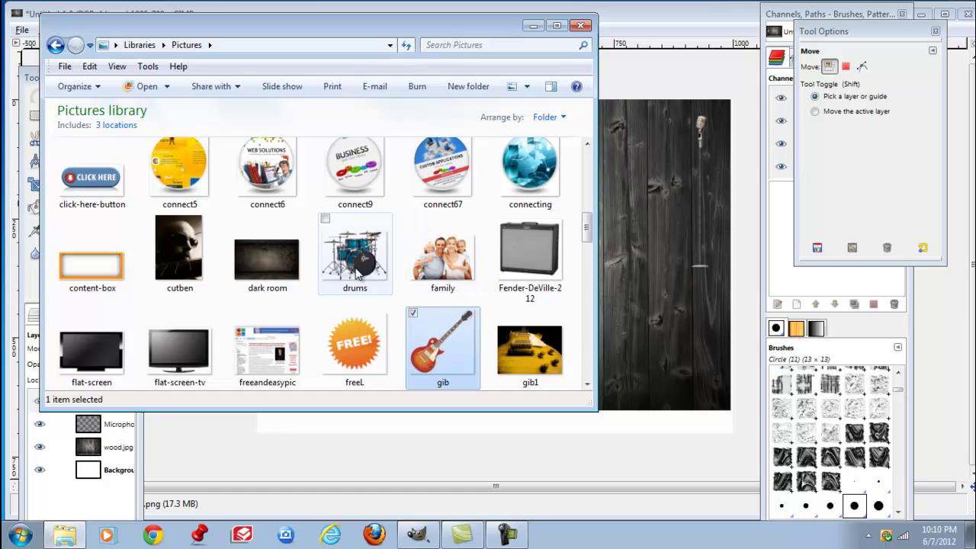
pyautogui.click(363, 262)
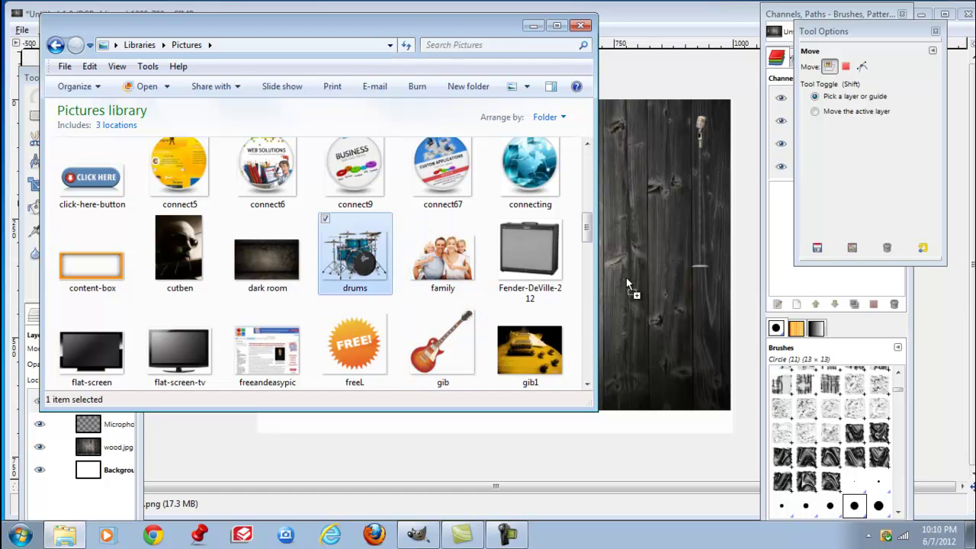
pyautogui.moveTo(626, 277); pyautogui.dragTo(626, 277)
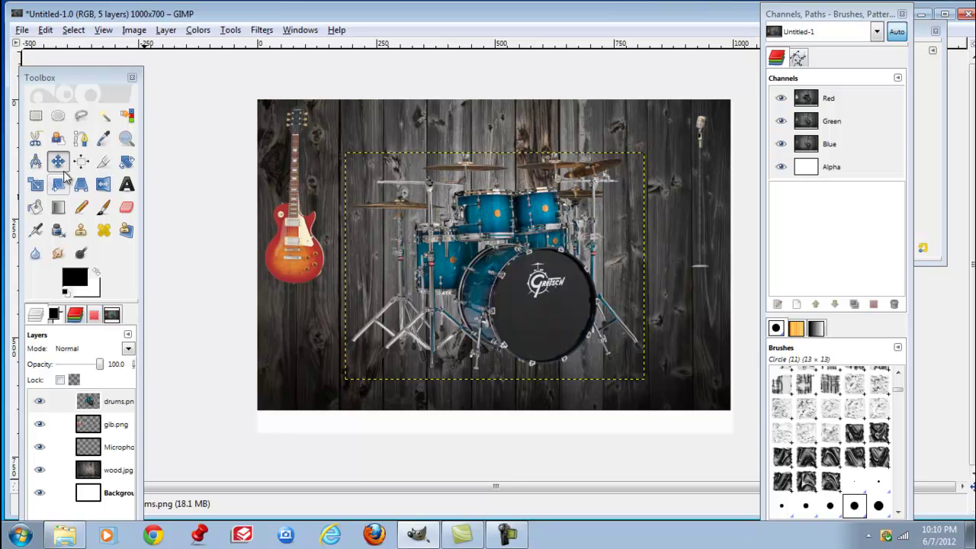
# Scale the drums layer down to 398×292 pixels
pyautogui.click(35, 183)
pyautogui.click(360, 182)
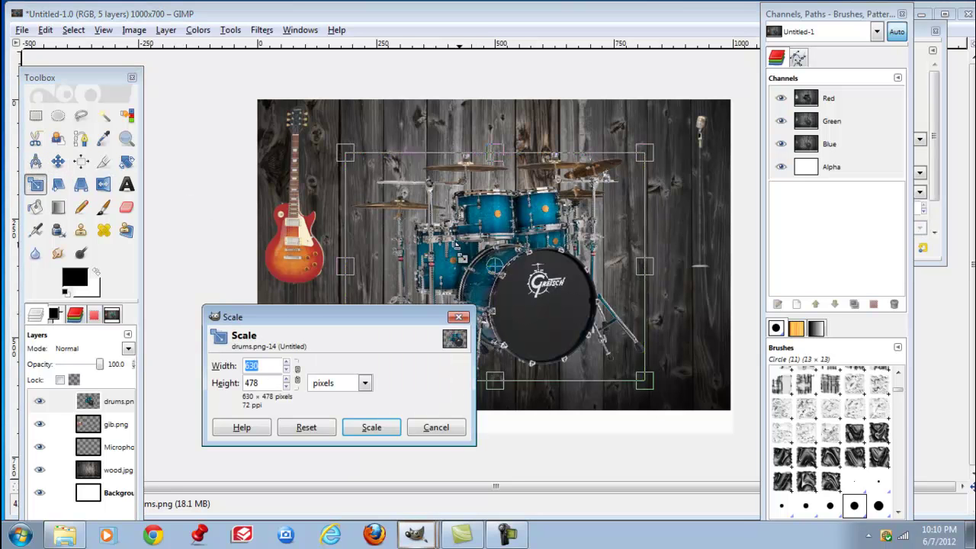
pyautogui.moveTo(349, 261); pyautogui.dragTo(401, 261)
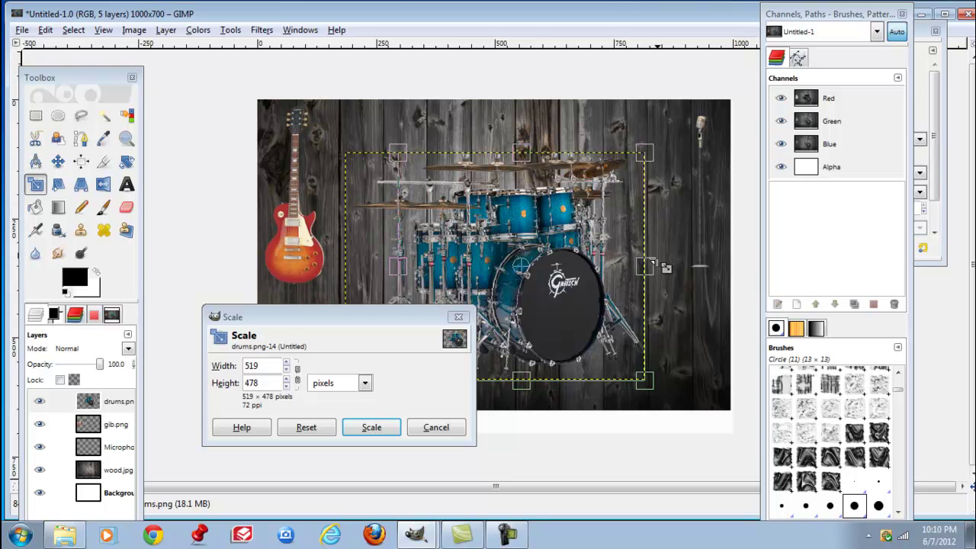
pyautogui.moveTo(653, 274); pyautogui.dragTo(595, 270)
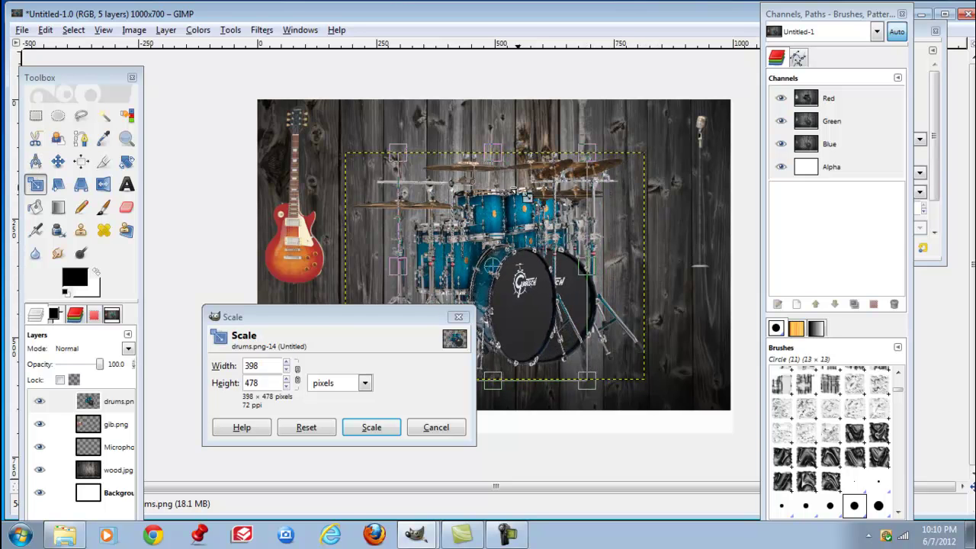
pyautogui.moveTo(497, 159); pyautogui.dragTo(494, 201)
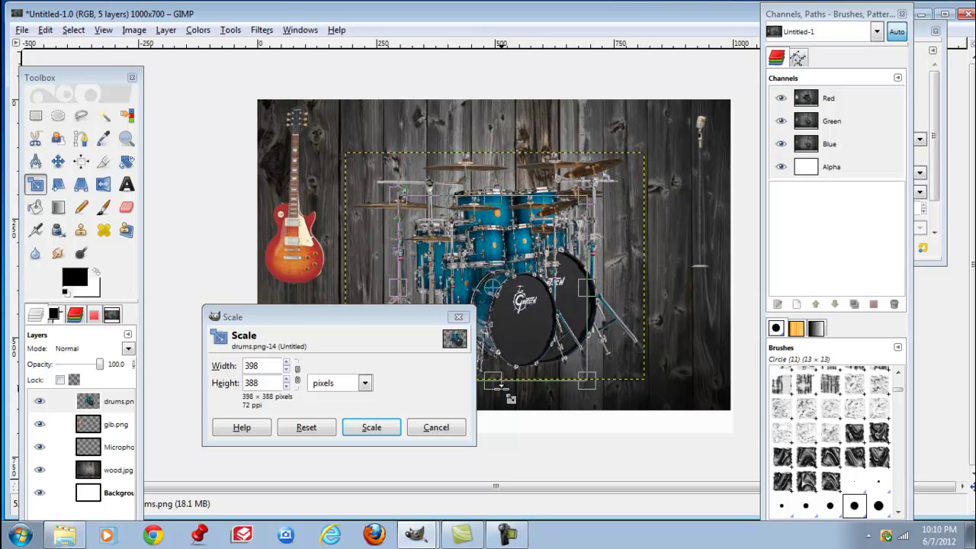
pyautogui.moveTo(497, 385); pyautogui.dragTo(497, 340)
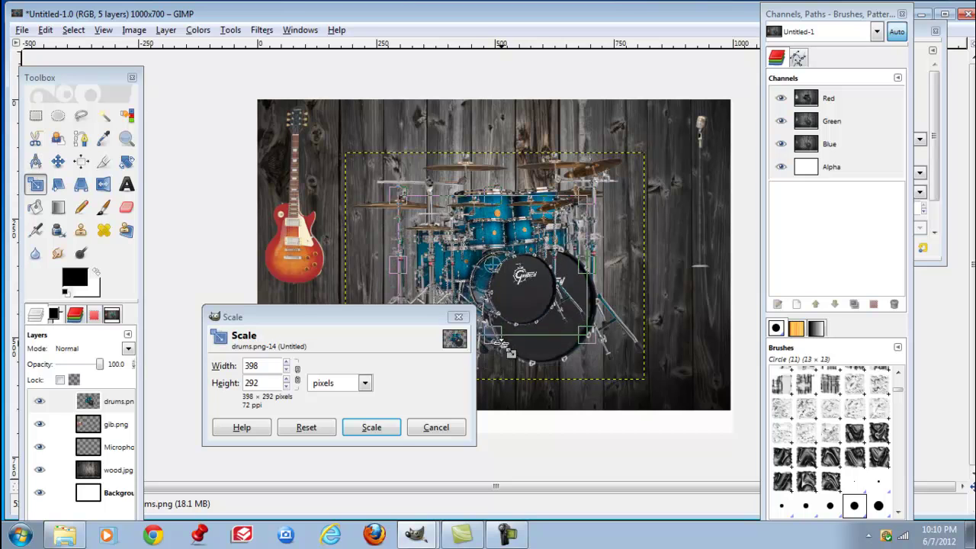
pyautogui.click(381, 428)
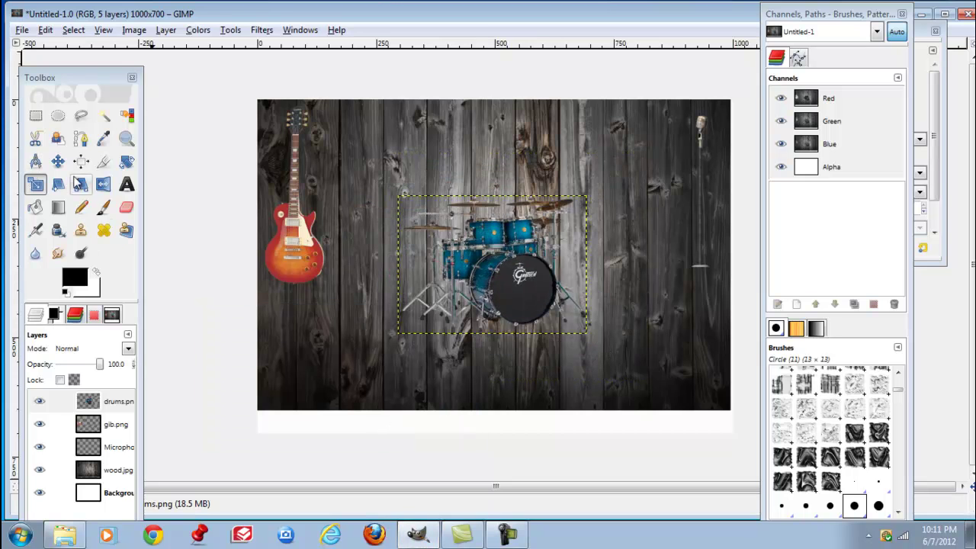
# Shift the wood down and move the drums to the bottom centre of the planks
pyautogui.click(59, 162)
pyautogui.moveTo(494, 257); pyautogui.dragTo(511, 364)
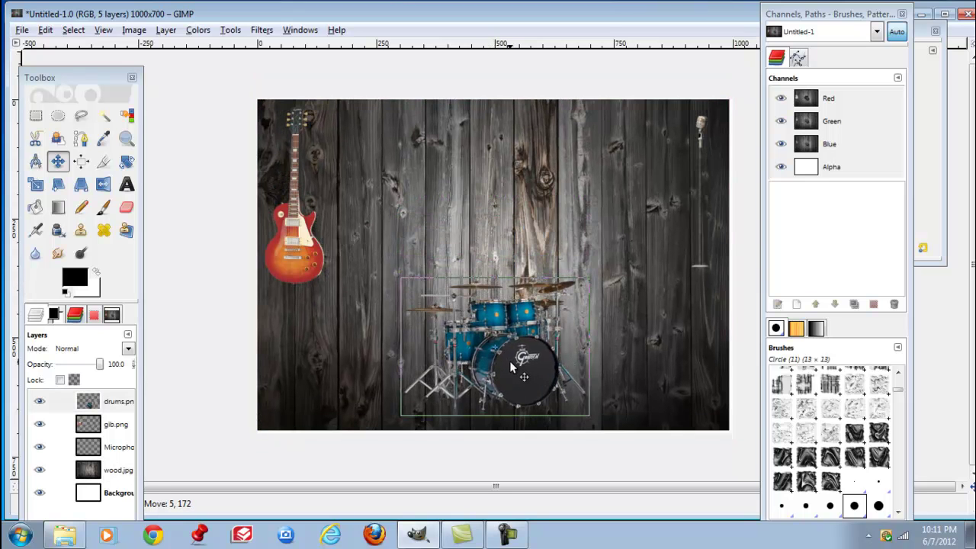
pyautogui.moveTo(510, 358); pyautogui.dragTo(509, 374)
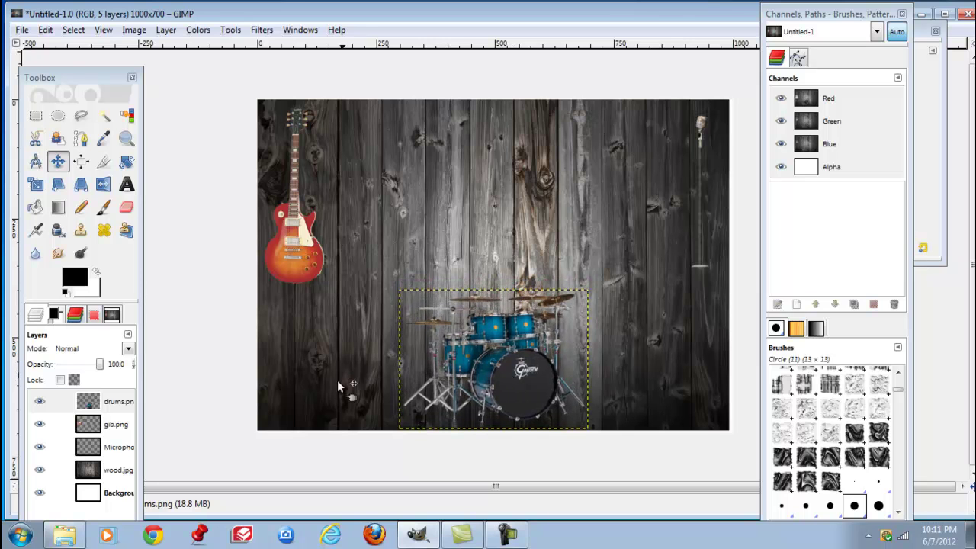
# Drag the benpics band photo from the Pictures library onto the GIMP canvas
pyautogui.click(63, 538)
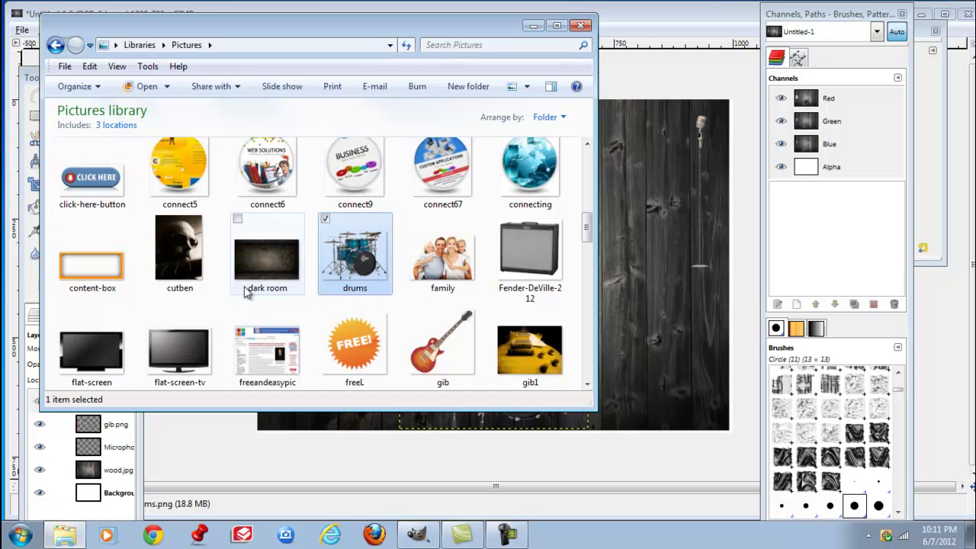
pyautogui.moveTo(586, 228); pyautogui.dragTo(587, 180)
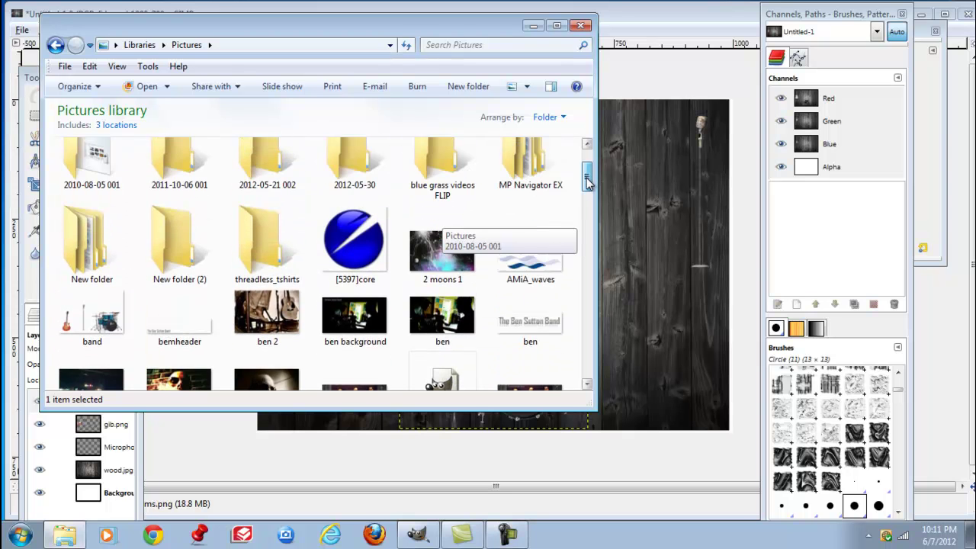
pyautogui.moveTo(587, 181); pyautogui.dragTo(589, 210)
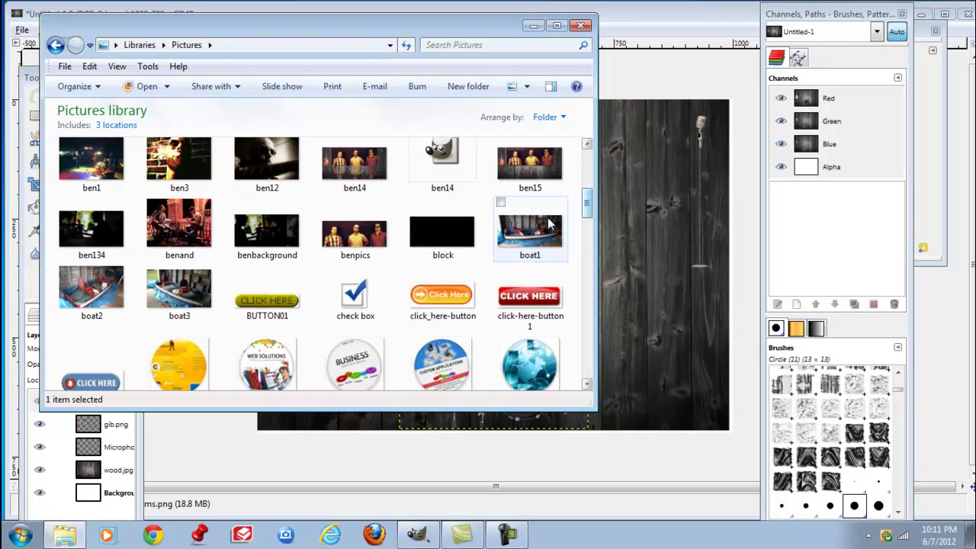
pyautogui.click(353, 241)
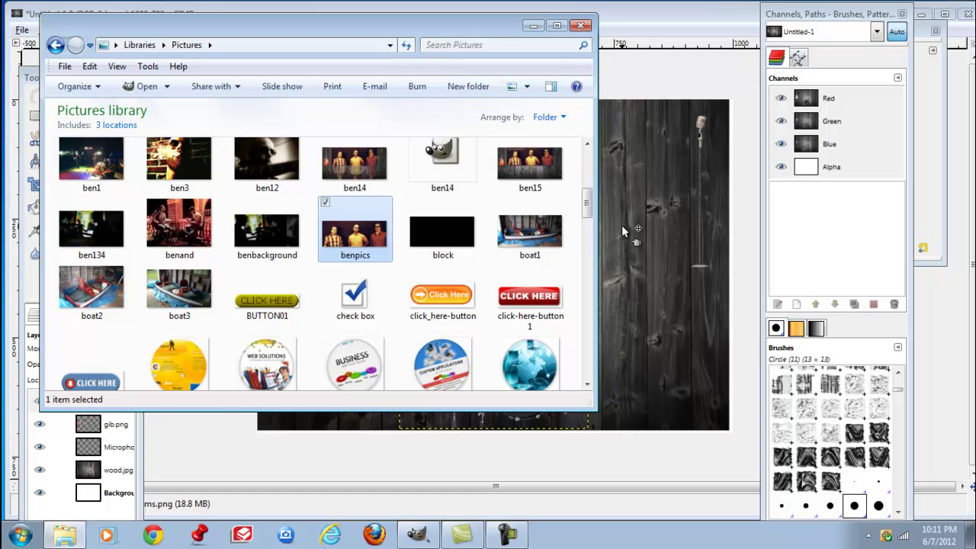
pyautogui.moveTo(621, 226); pyautogui.dragTo(621, 225)
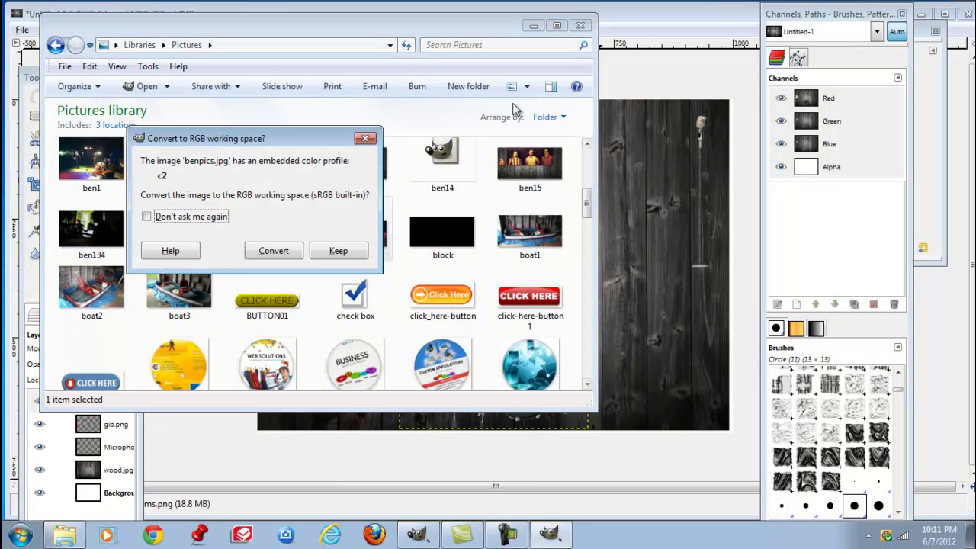
# Convert the photo to the RGB working space, move it upward and shift the drums right
pyautogui.click(296, 258)
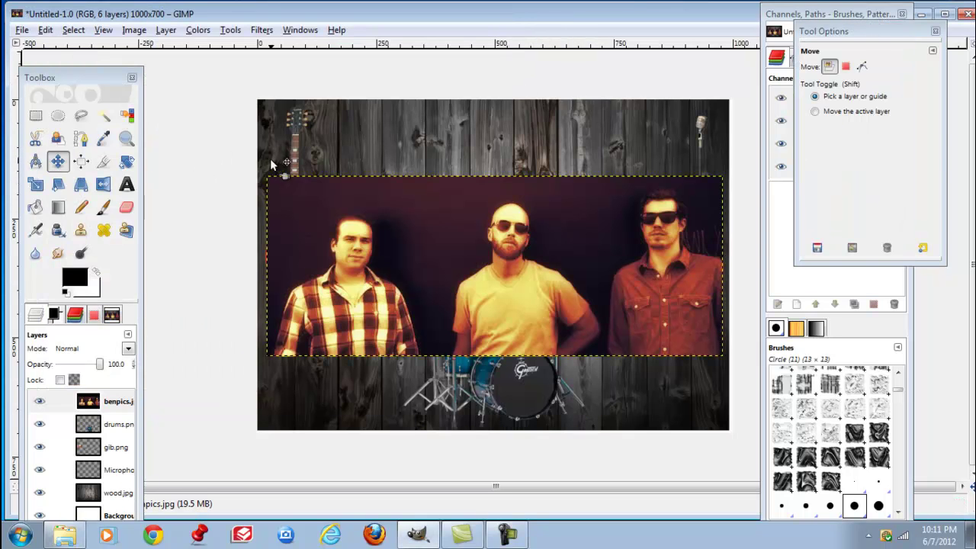
pyautogui.click(60, 162)
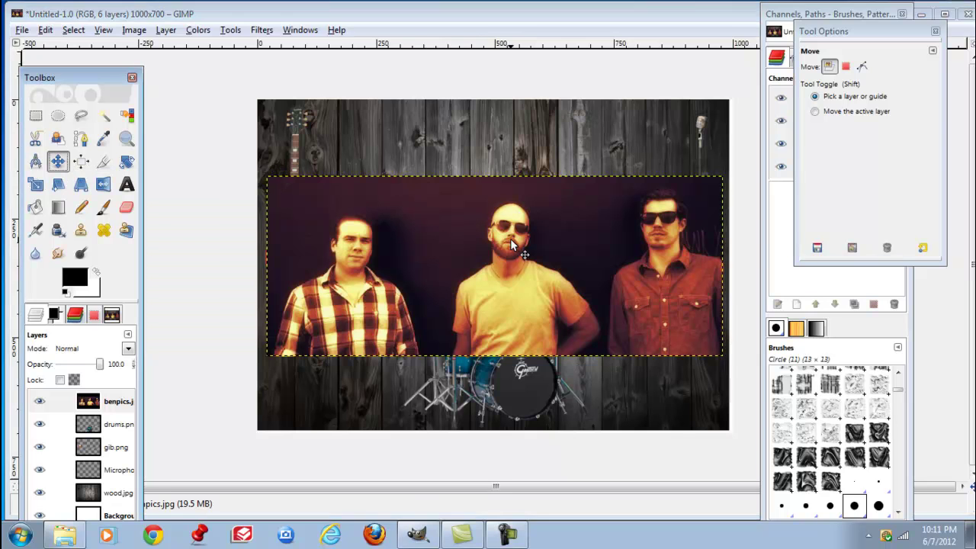
pyautogui.moveTo(510, 240)
pyautogui.mouseDown()
pyautogui.moveTo(509, 164)
pyautogui.moveTo(511, 175)
pyautogui.mouseUp()
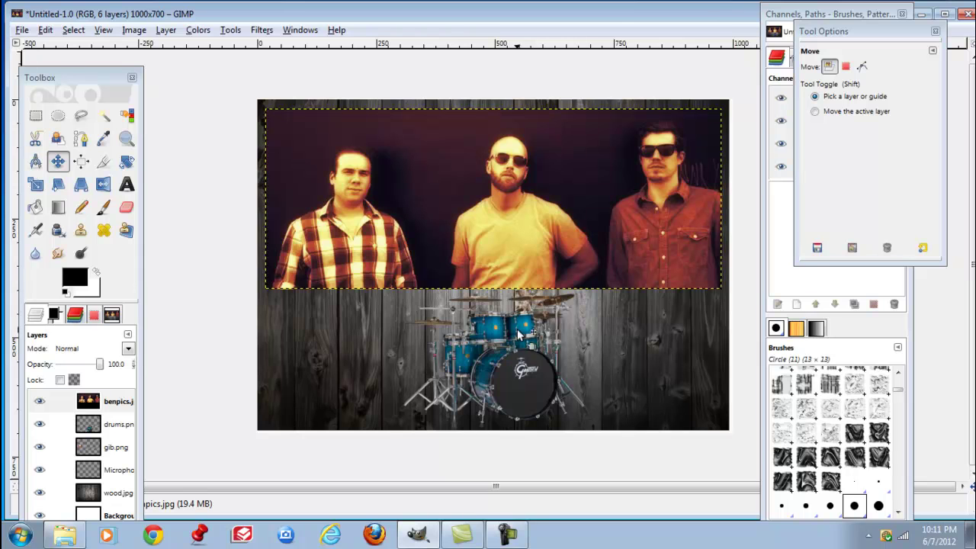
pyautogui.moveTo(515, 341)
pyautogui.mouseDown()
pyautogui.moveTo(529, 347)
pyautogui.moveTo(575, 335)
pyautogui.mouseUp()
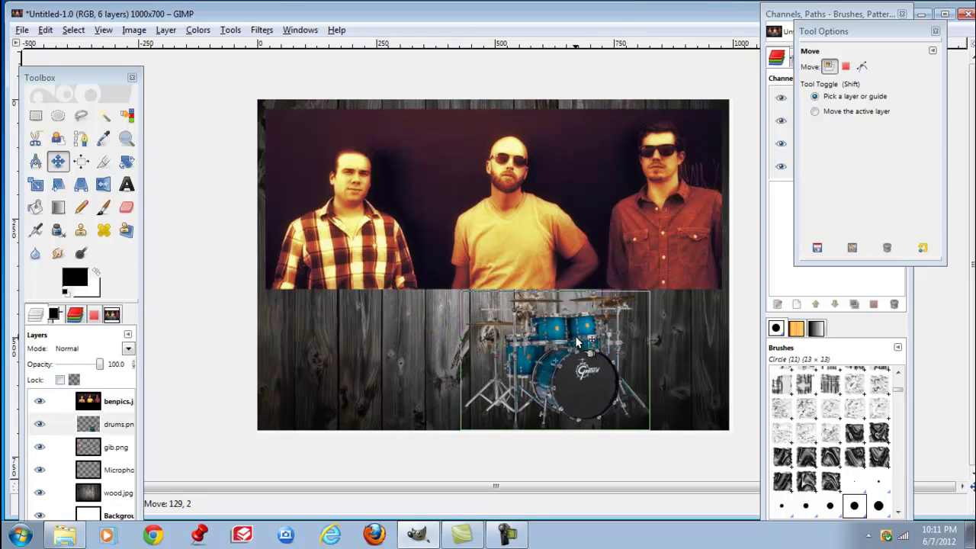
pyautogui.click(511, 233)
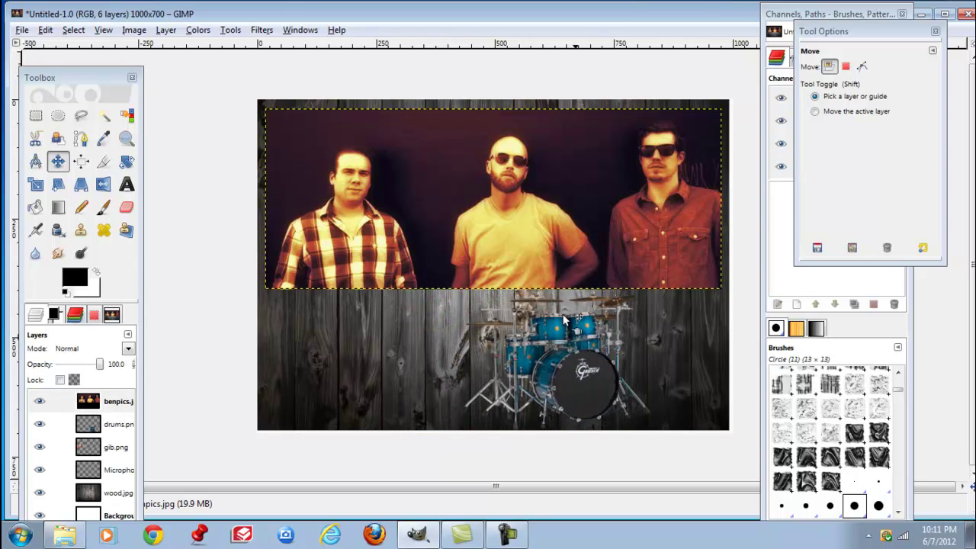
# Scale the benpics photo down to 792×282 pixels
pyautogui.click(35, 184)
pyautogui.click(412, 201)
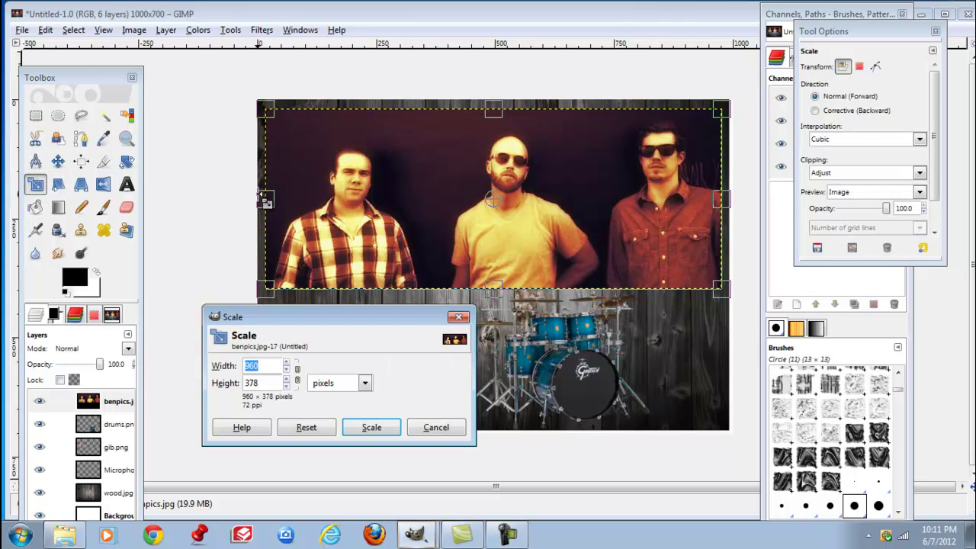
pyautogui.moveTo(266, 200); pyautogui.dragTo(308, 201)
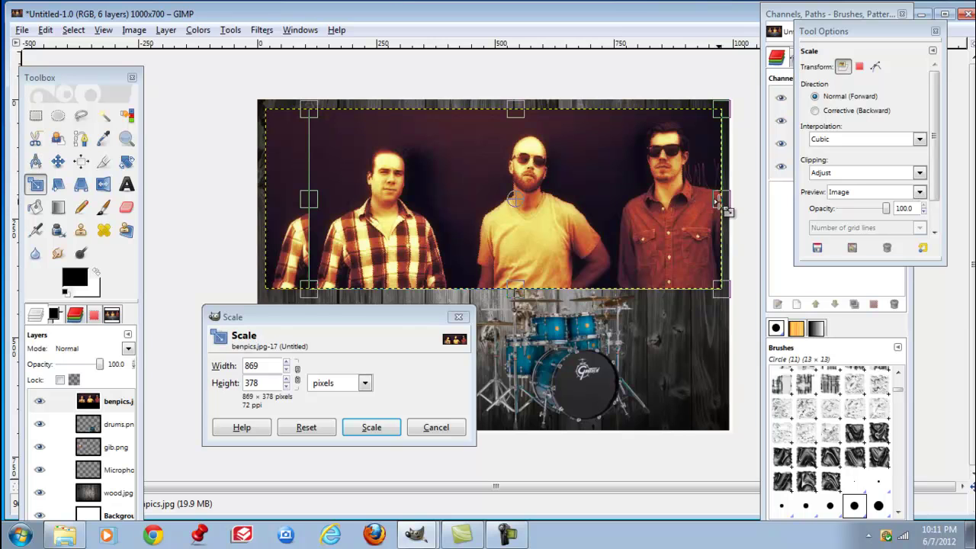
pyautogui.moveTo(720, 200); pyautogui.dragTo(686, 199)
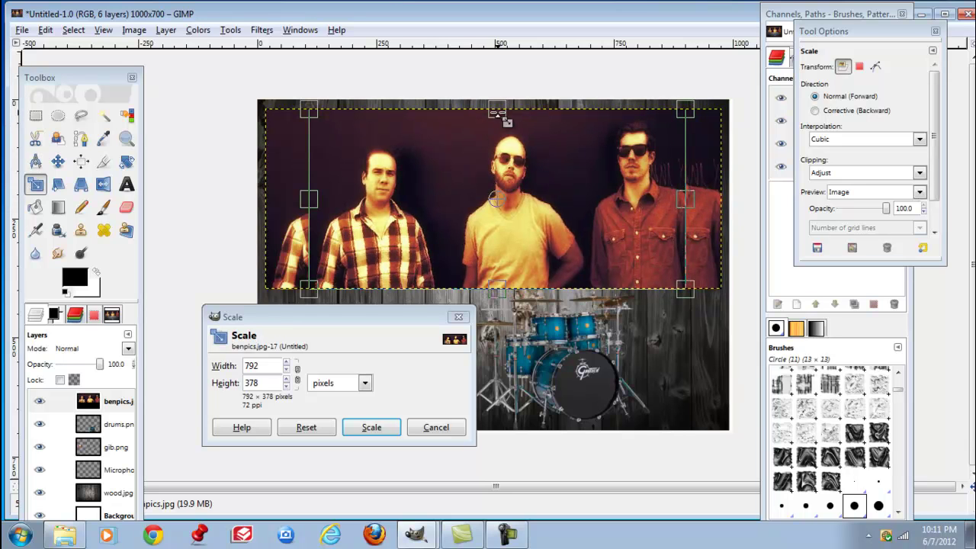
pyautogui.moveTo(497, 114); pyautogui.dragTo(503, 137)
pyautogui.moveTo(503, 284); pyautogui.dragTo(504, 264)
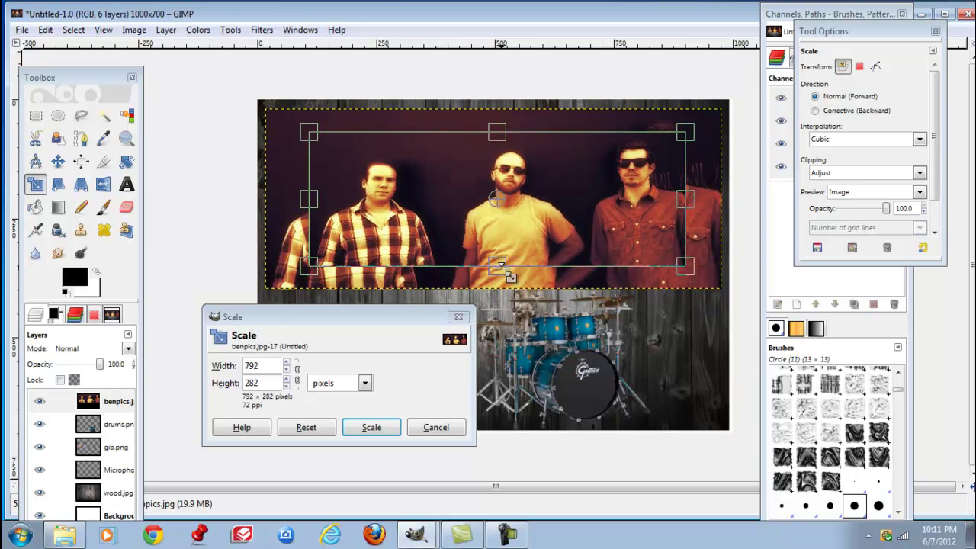
pyautogui.click(384, 427)
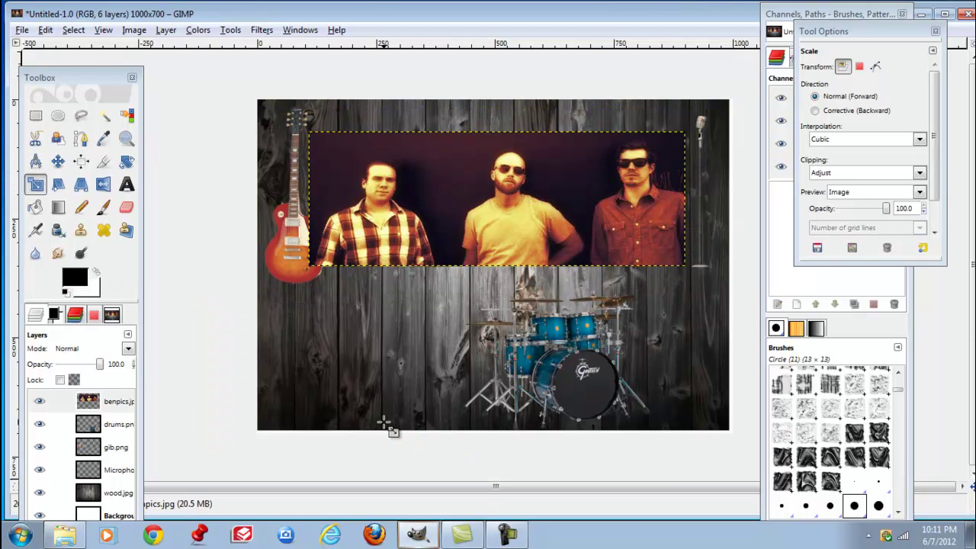
# Nudge the band photo higher, the guitar to lower left and the microphone to lower right
pyautogui.click(60, 160)
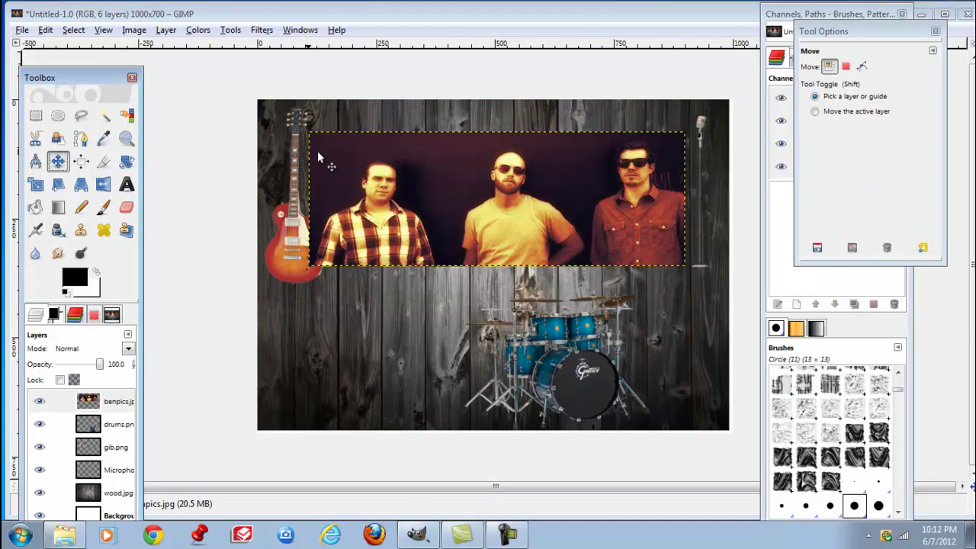
pyautogui.moveTo(516, 212); pyautogui.dragTo(516, 192)
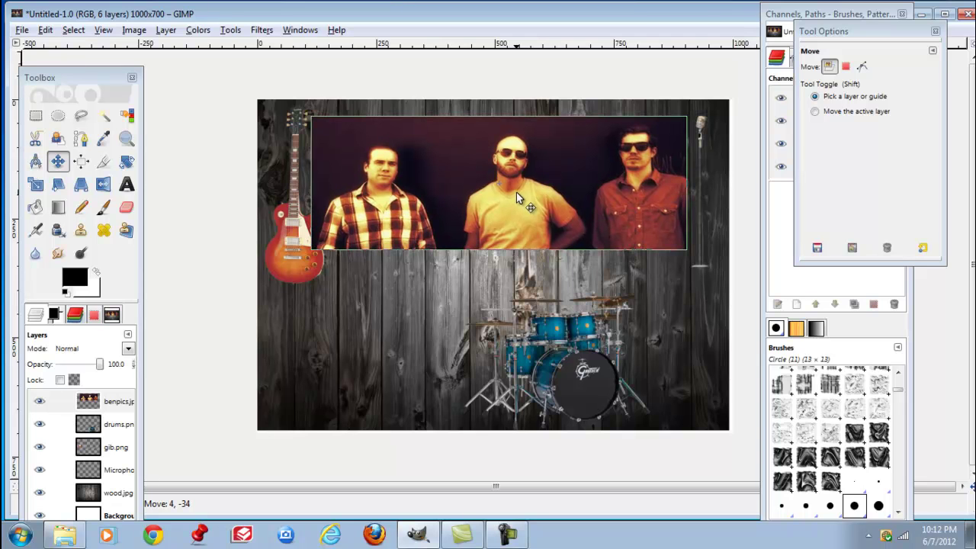
pyautogui.moveTo(315, 279)
pyautogui.mouseDown()
pyautogui.moveTo(312, 404)
pyautogui.moveTo(301, 394)
pyautogui.mouseUp()
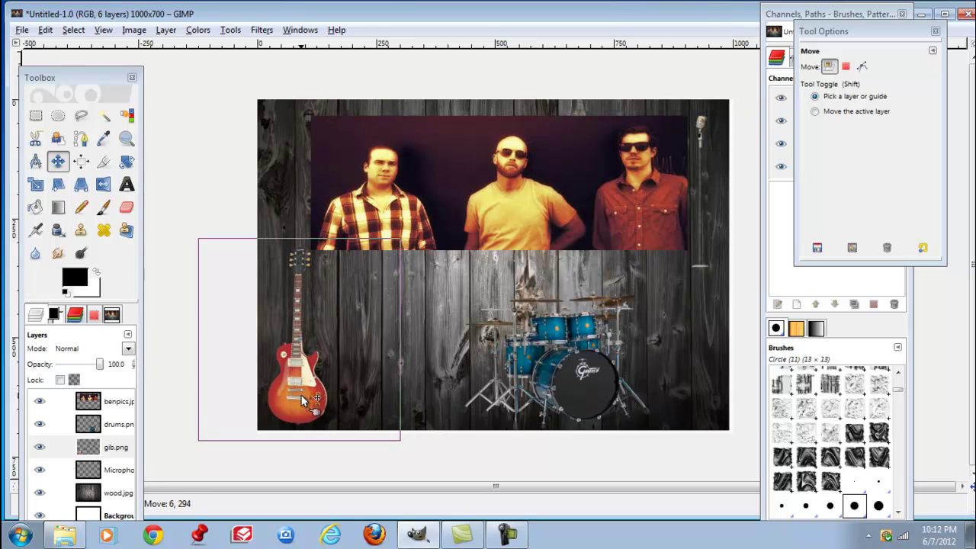
pyautogui.moveTo(549, 371); pyautogui.dragTo(488, 370)
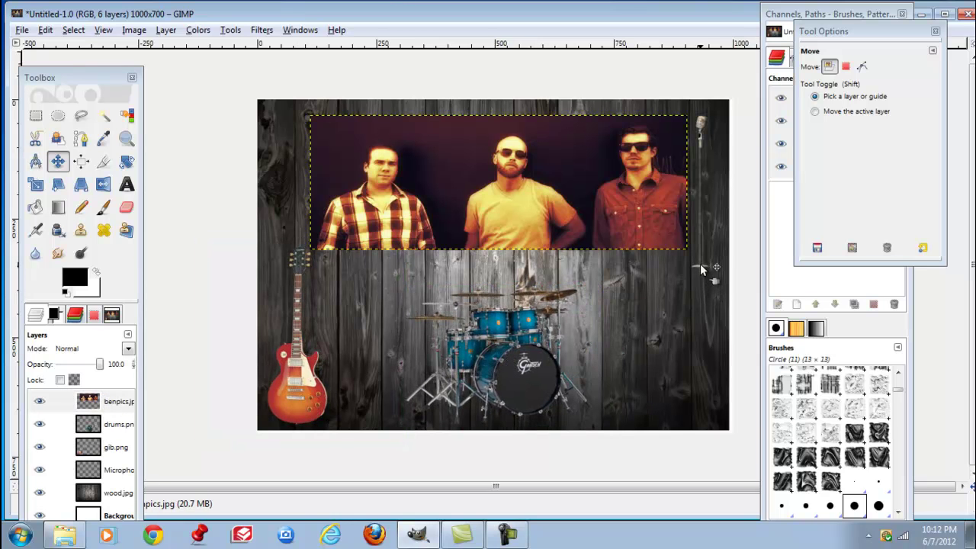
pyautogui.moveTo(699, 263); pyautogui.dragTo(685, 418)
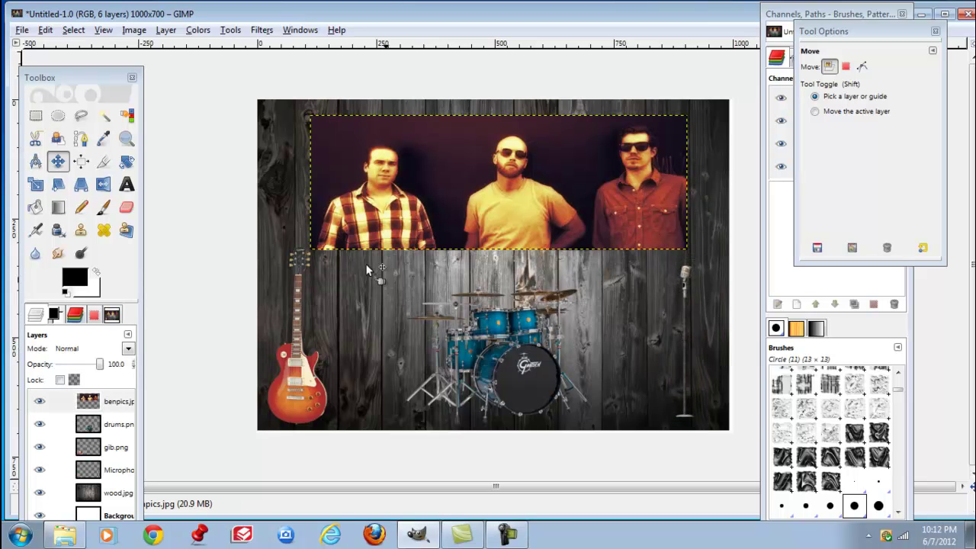
pyautogui.moveTo(469, 178); pyautogui.dragTo(467, 175)
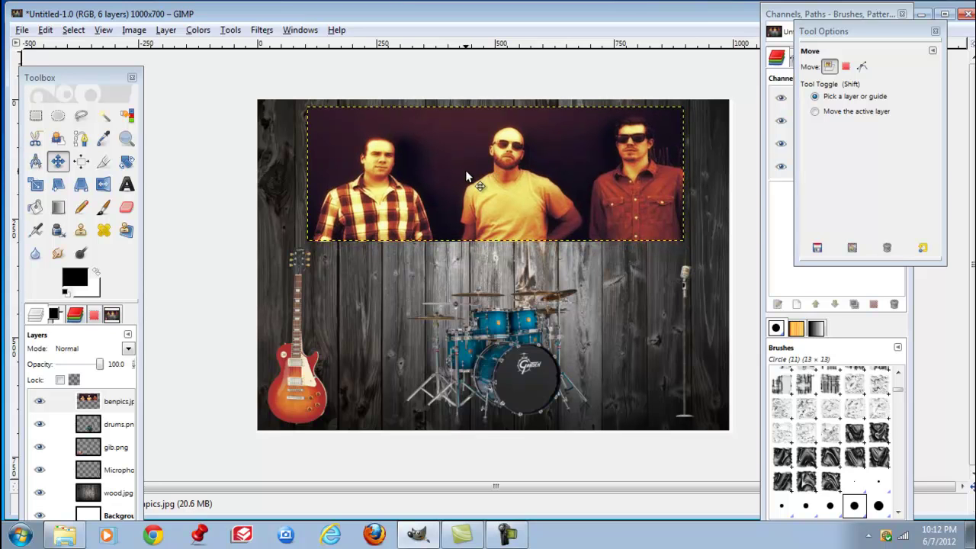
# Apply Filters > Light and Shadow > Drop Shadow with default settings to the band photo
pyautogui.click(262, 30)
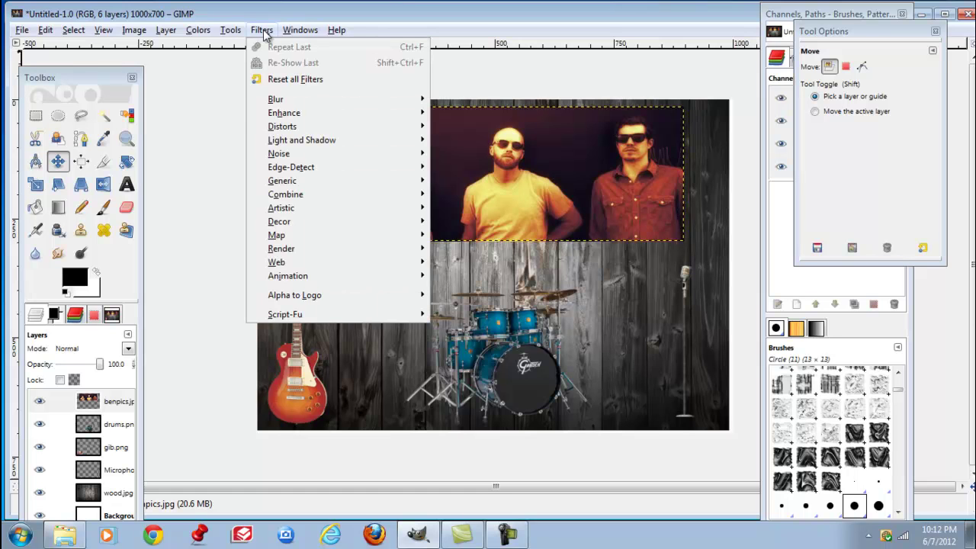
pyautogui.moveTo(301, 140)
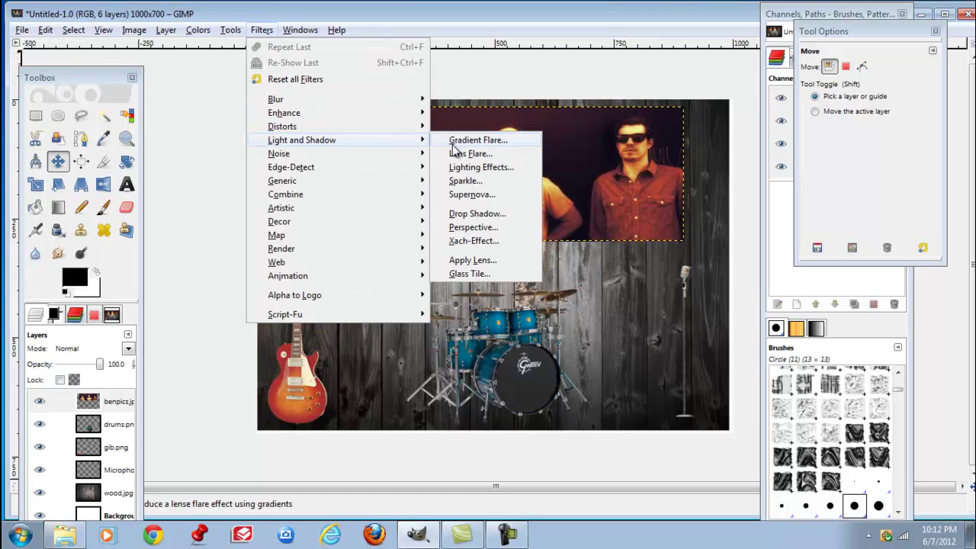
pyautogui.click(477, 215)
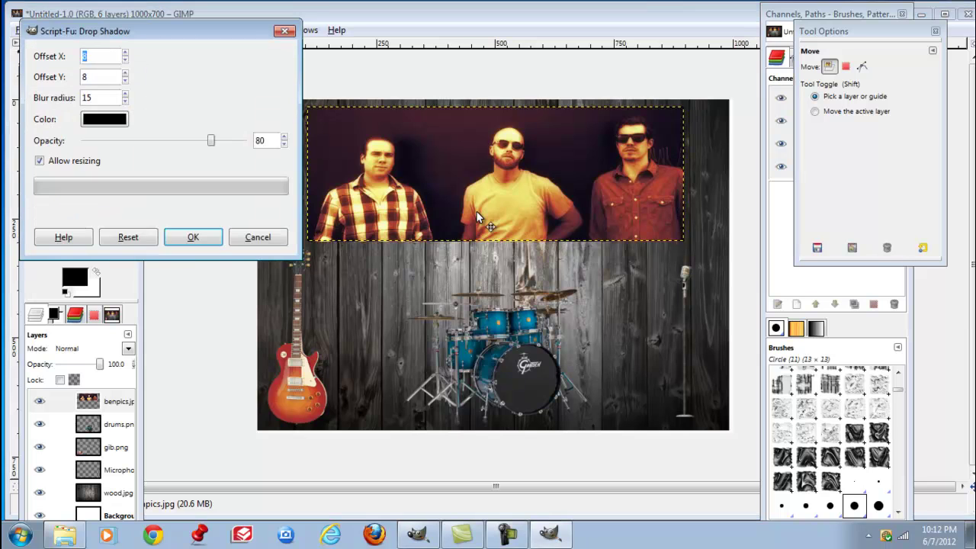
pyautogui.click(192, 239)
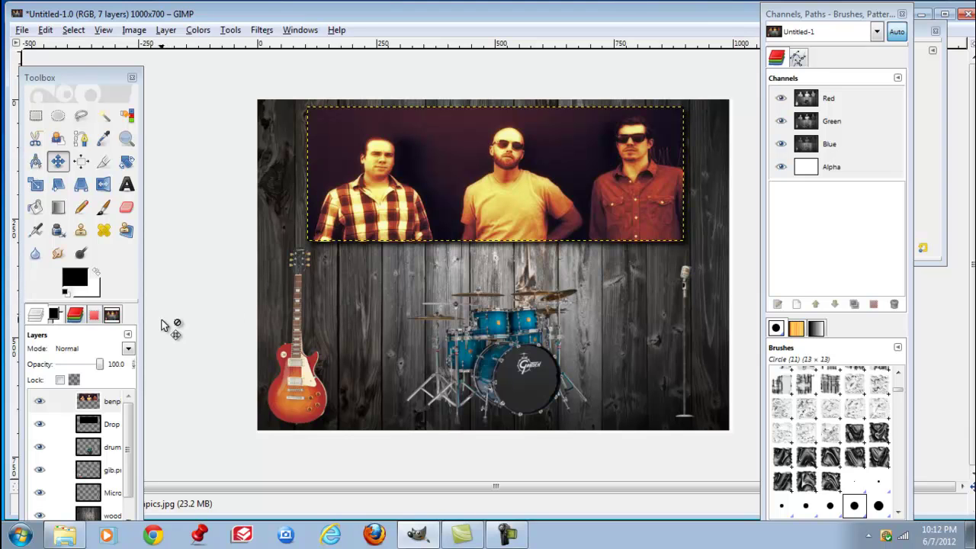
# Select the Microphone layer and apply a default Drop Shadow to it
pyautogui.click(87, 496)
pyautogui.rightClick(87, 498)
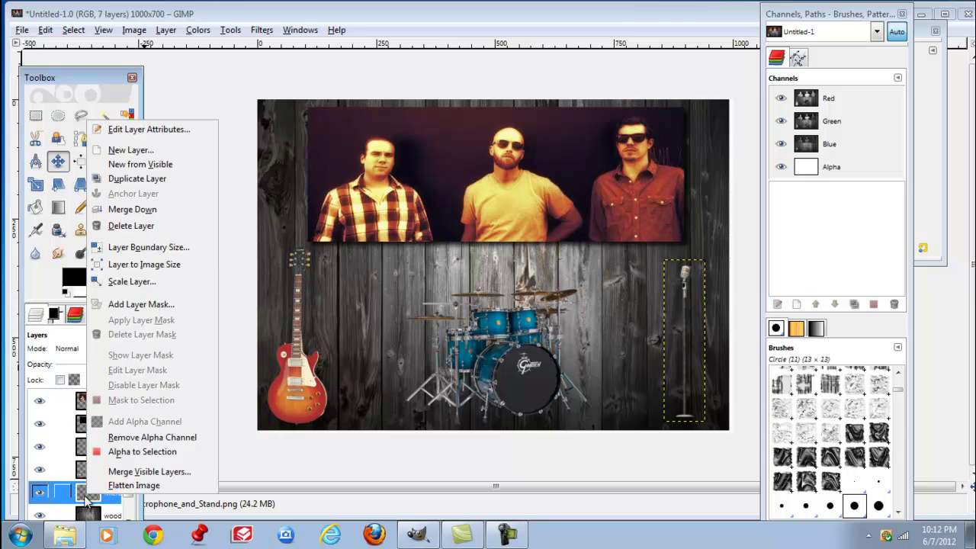
pyautogui.press('Escape')
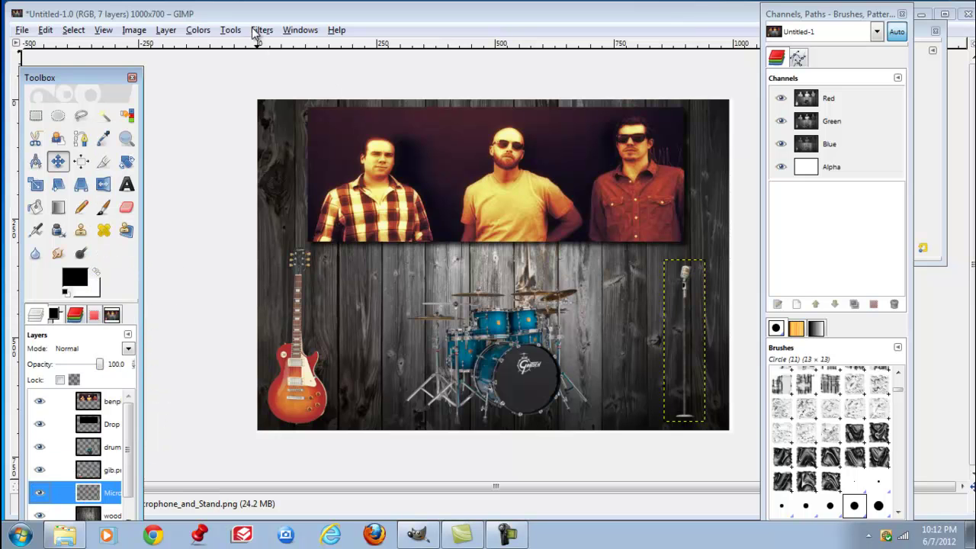
pyautogui.click(261, 31)
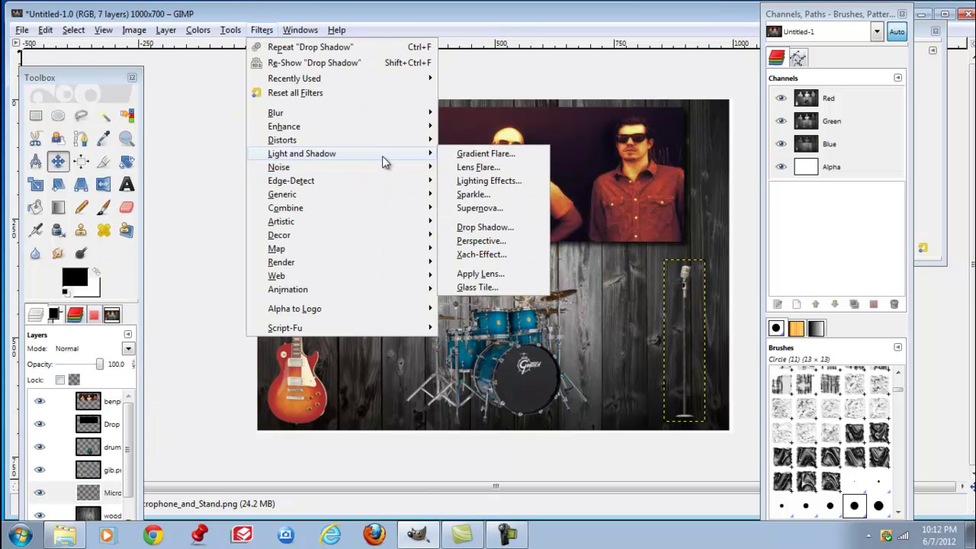
pyautogui.click(484, 228)
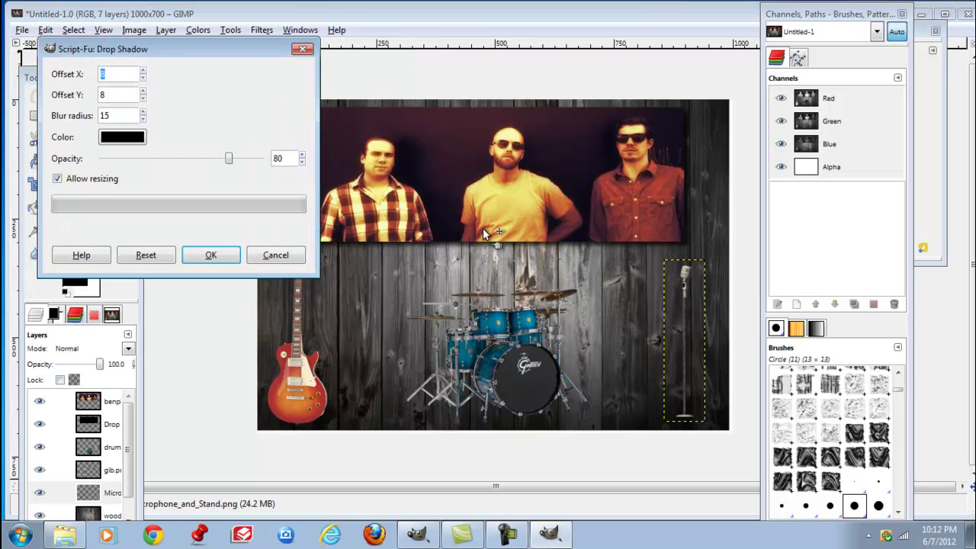
pyautogui.click(221, 255)
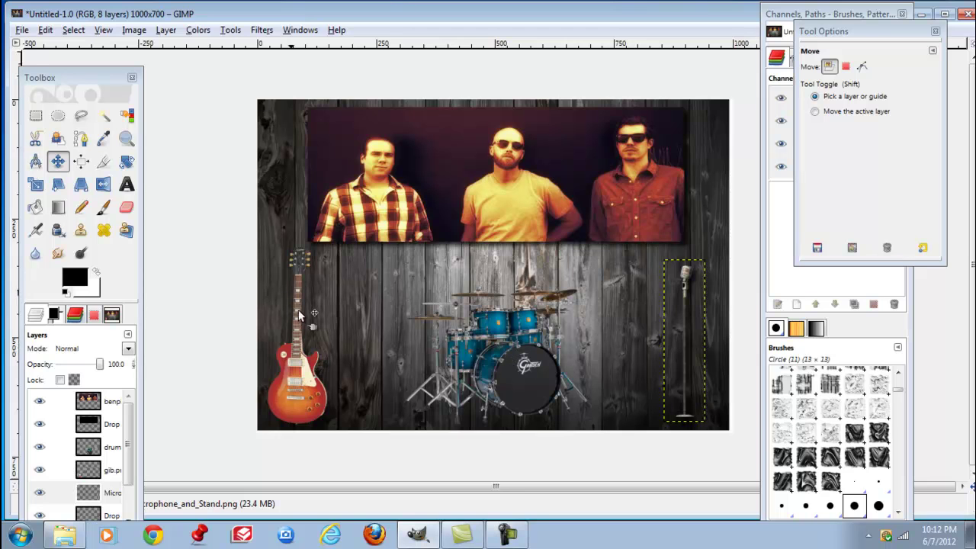
# Open ben15 from the Pictures library in GIMP, maximized with the dock moved aside
pyautogui.click(71, 536)
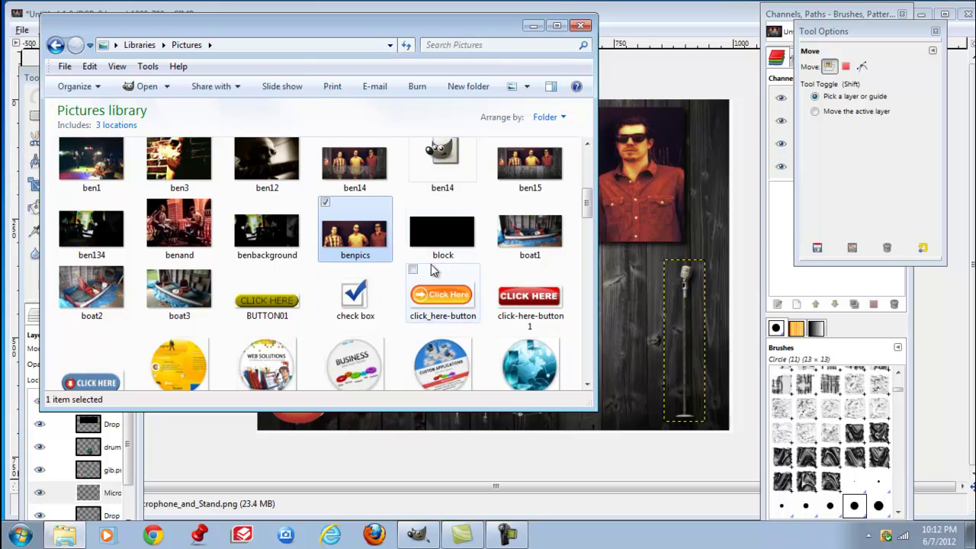
pyautogui.click(532, 172)
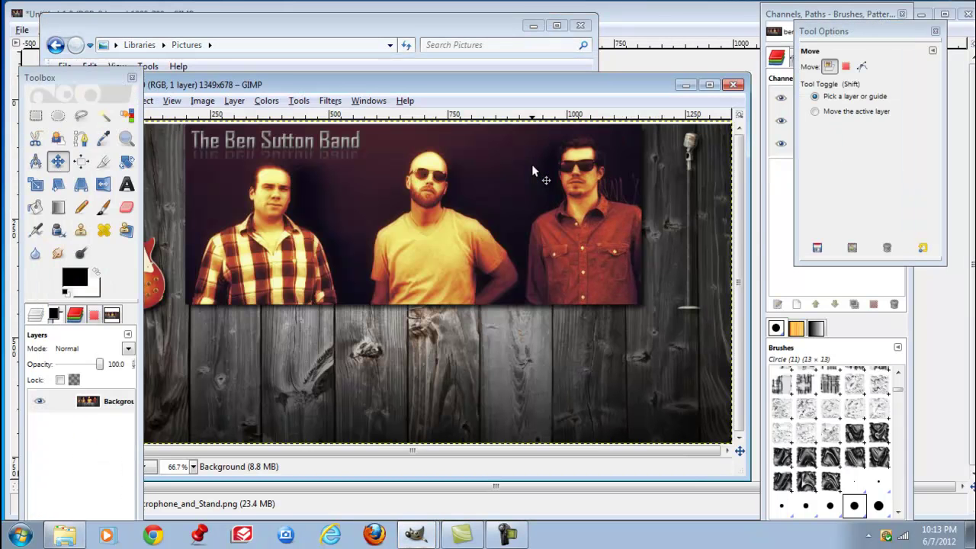
pyautogui.click(710, 86)
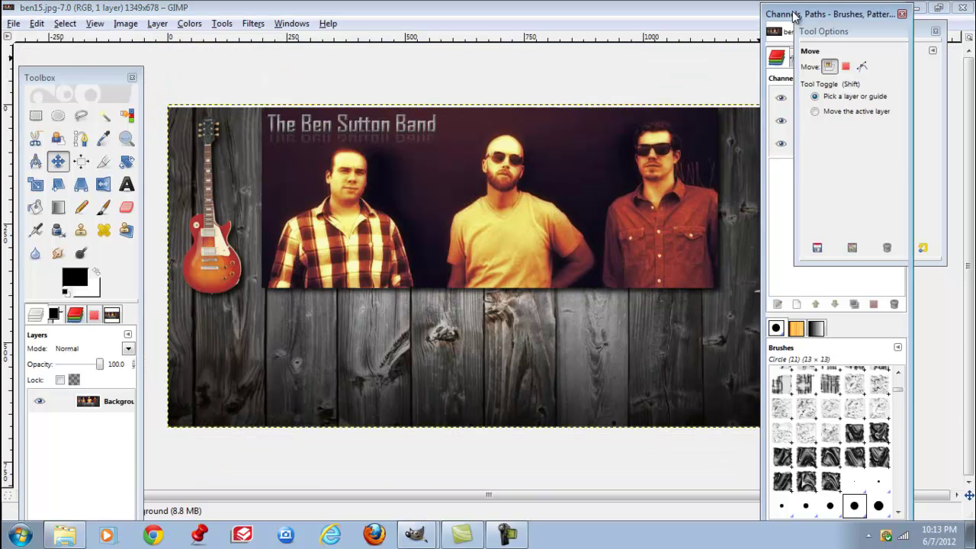
pyautogui.moveTo(793, 12)
pyautogui.mouseDown()
pyautogui.moveTo(848, 19)
pyautogui.moveTo(943, 90)
pyautogui.mouseUp()
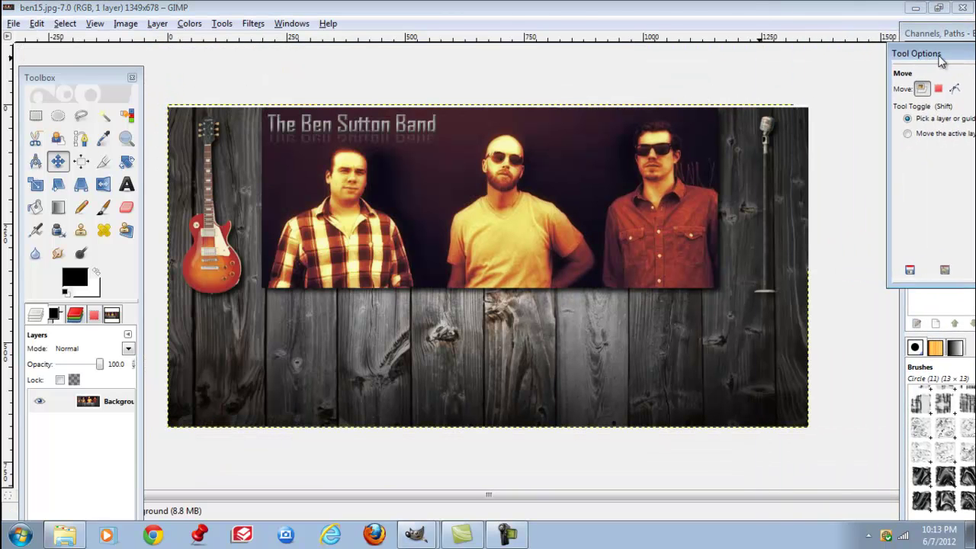